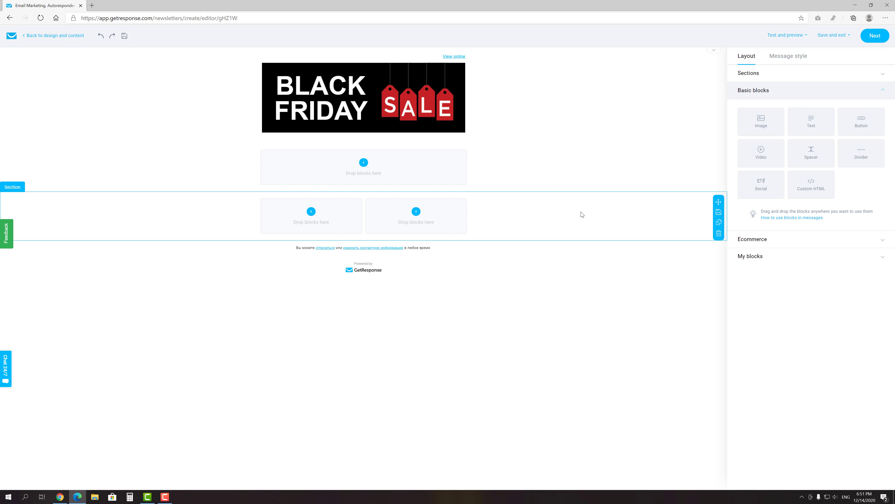
Step: Add a text block below the banner reading "Check out our specials!" and format it bold, size 44 and centered
left_click_drag(795, 123, 365, 168)
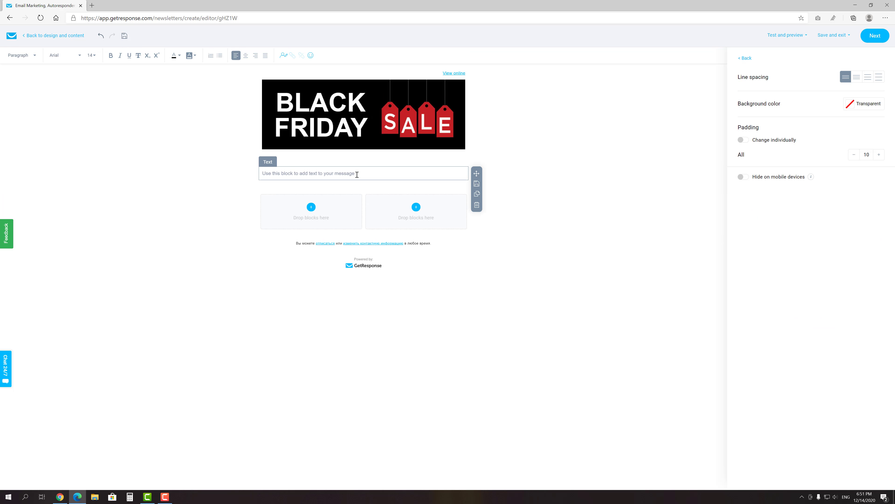
type("Check out our specials!")
triple_click(290, 175)
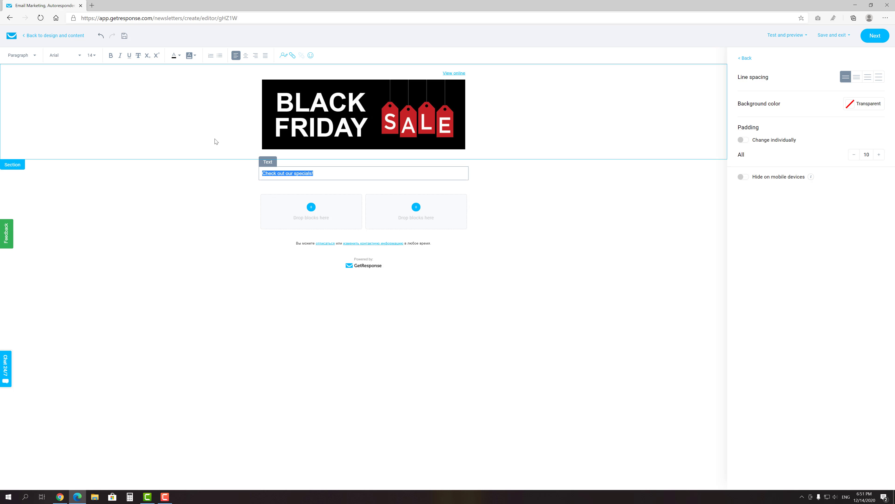
left_click(111, 58)
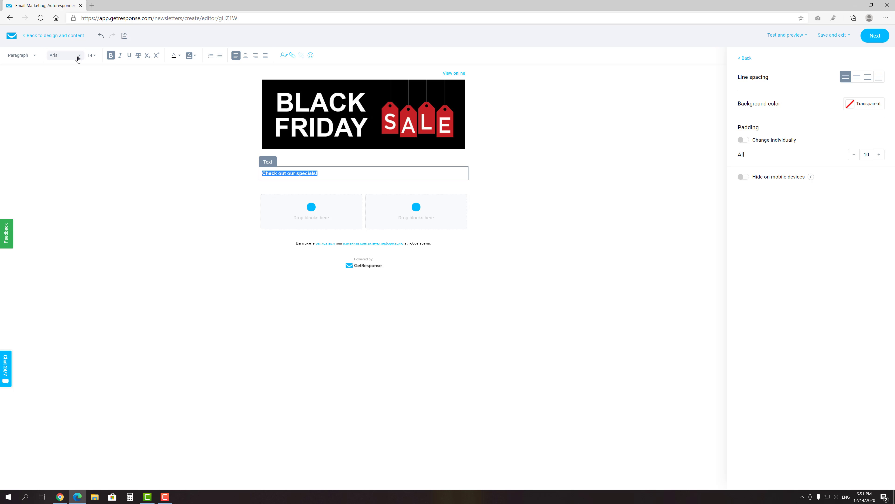
left_click(91, 55)
scroll(108, 132, "down", 2)
left_click(94, 140)
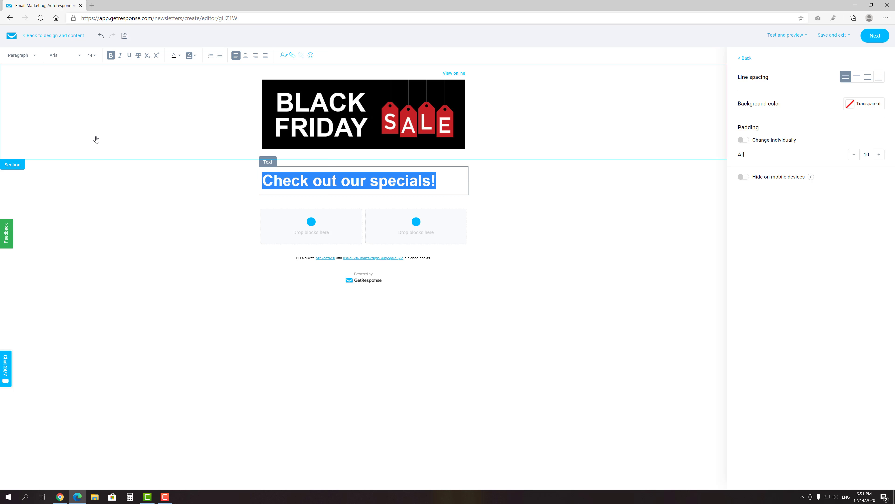
left_click(245, 55)
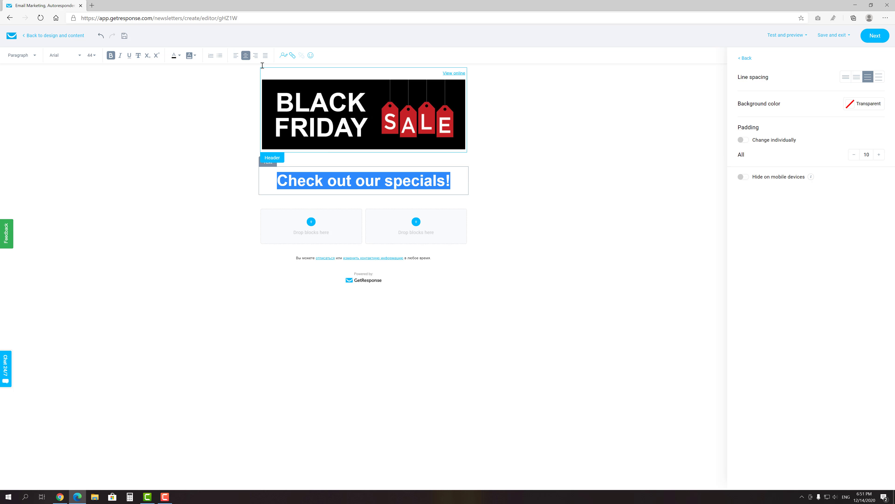
left_click(492, 214)
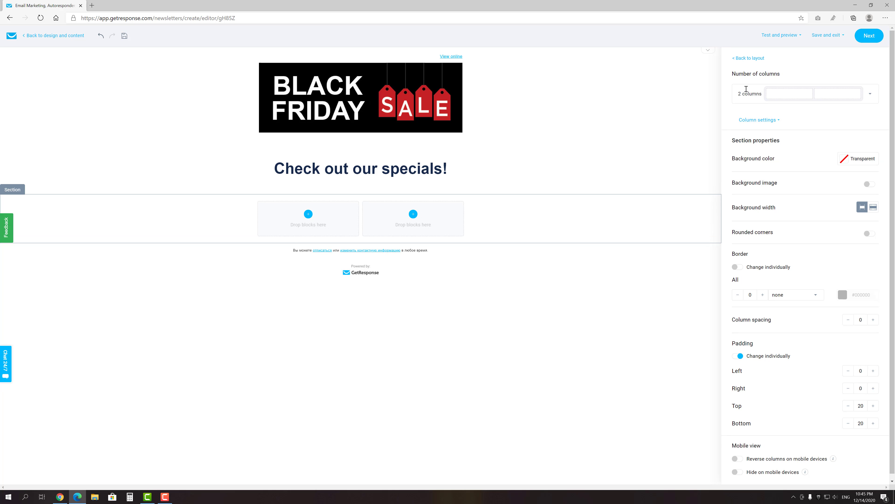
Step: Add an image block to the right column of the two-column section using the green-tea picture
left_click(751, 59)
left_click_drag(753, 118, 417, 225)
left_click(421, 226)
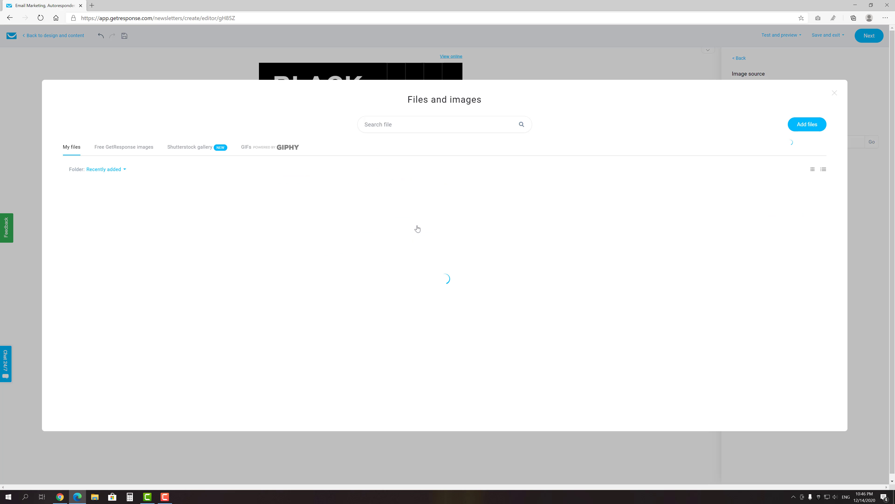
left_click(422, 228)
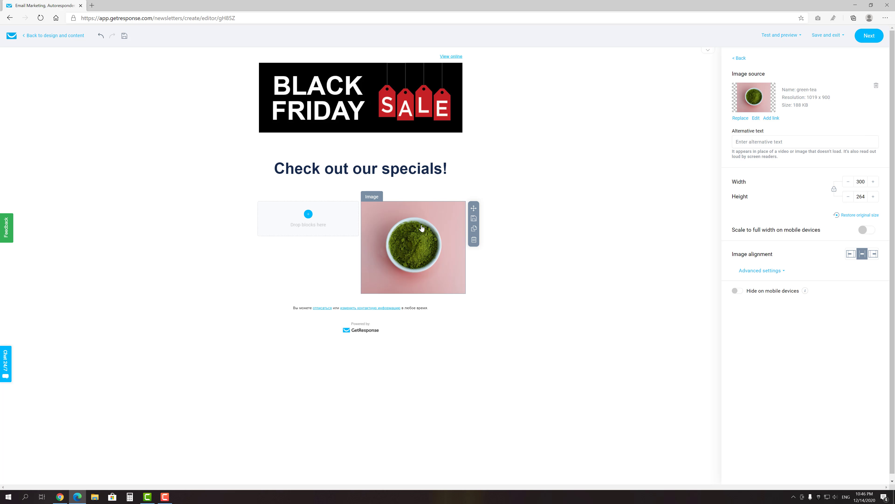
Step: Add a text block to the left column with the centered Heading 1 text "Up to 50% for green tea!"
left_click(740, 58)
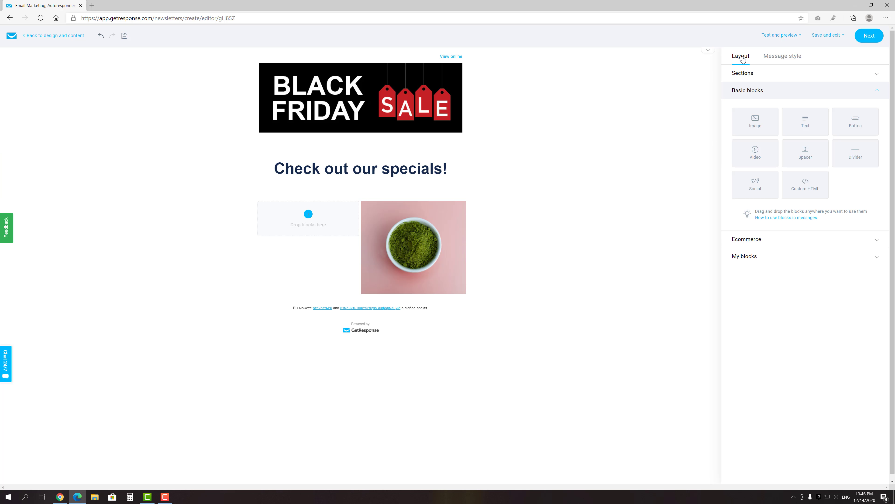
left_click_drag(798, 116, 320, 223)
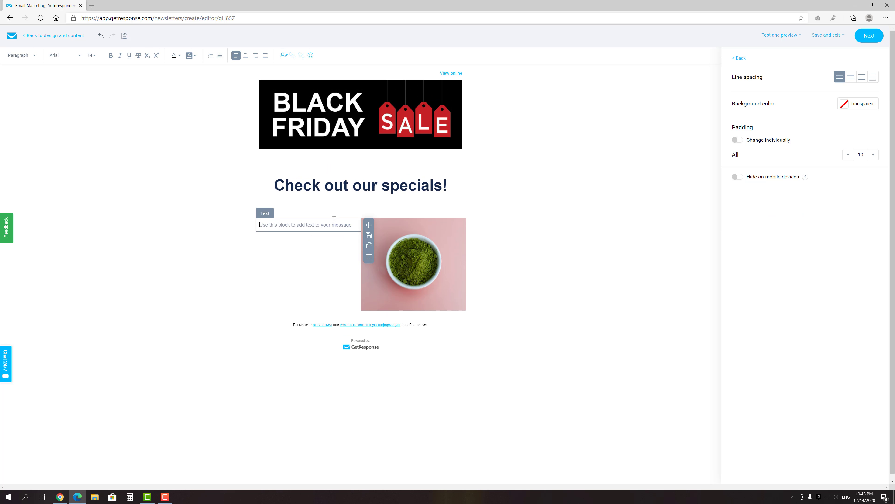
type("Up to 50% for green tea!")
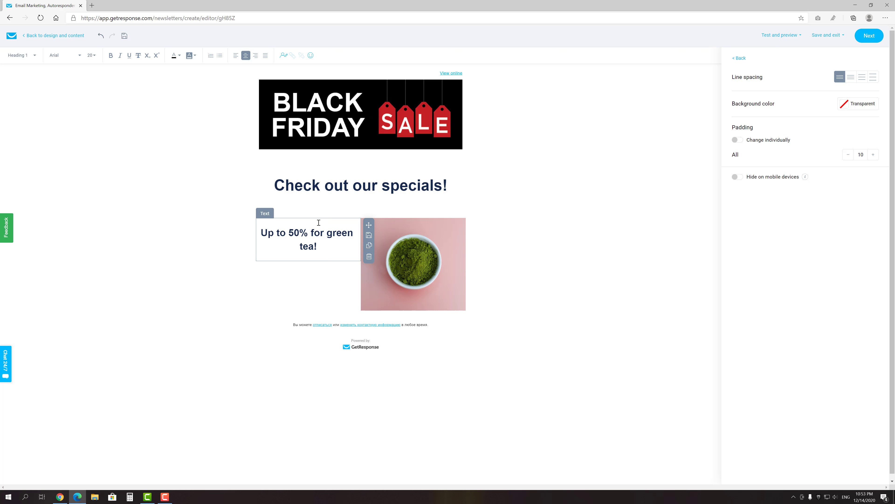
left_click(332, 274)
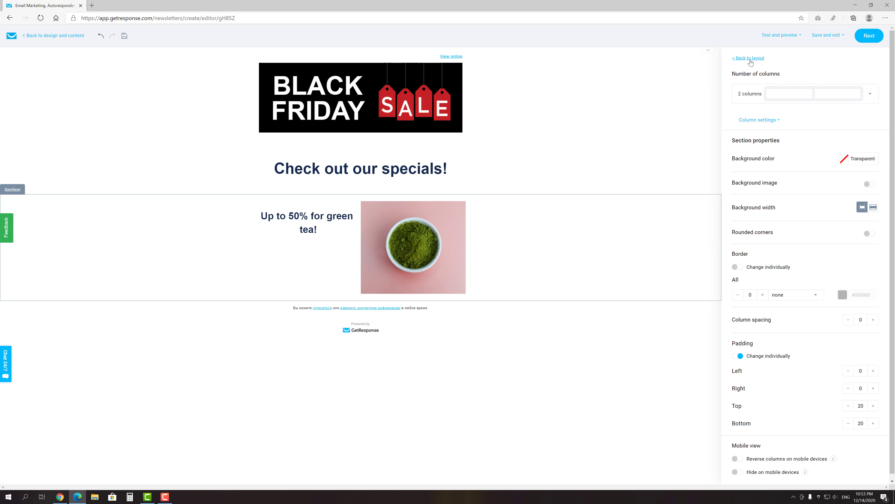
Step: Add a centered text block under the green tea heading reading "Special prices for Matcha and Sencha. Limited offer, hurry up!"
left_click(750, 60)
left_click_drag(805, 127, 298, 252)
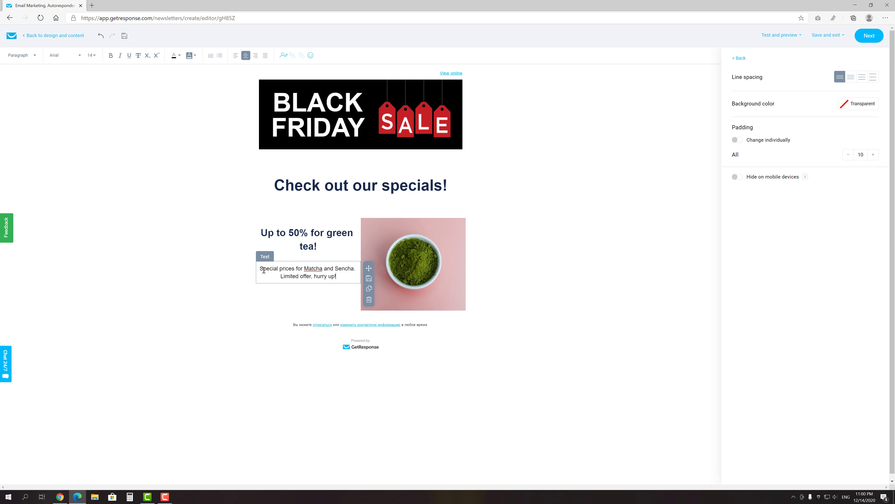
left_click(310, 291)
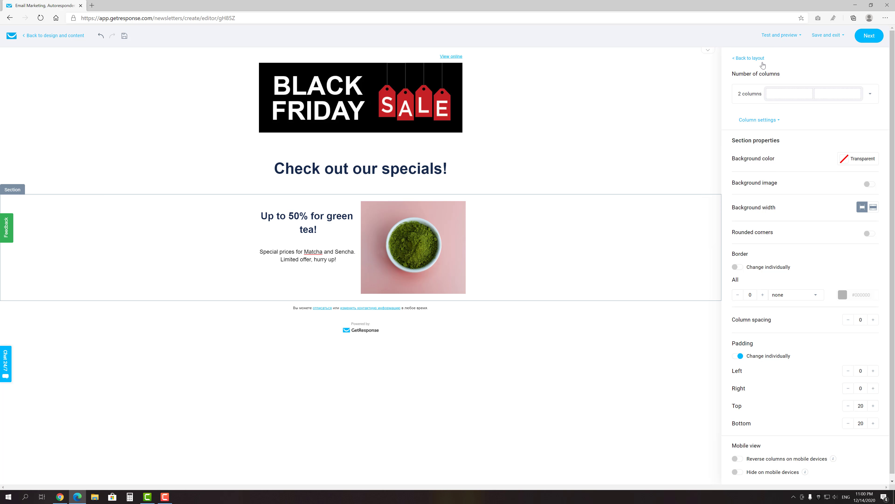
Step: Add a button below the green tea description, keep its link type as Web address, and label it "Check the price"
left_click(763, 64)
left_click_drag(855, 122, 300, 272)
left_click_drag(300, 273, 300, 273)
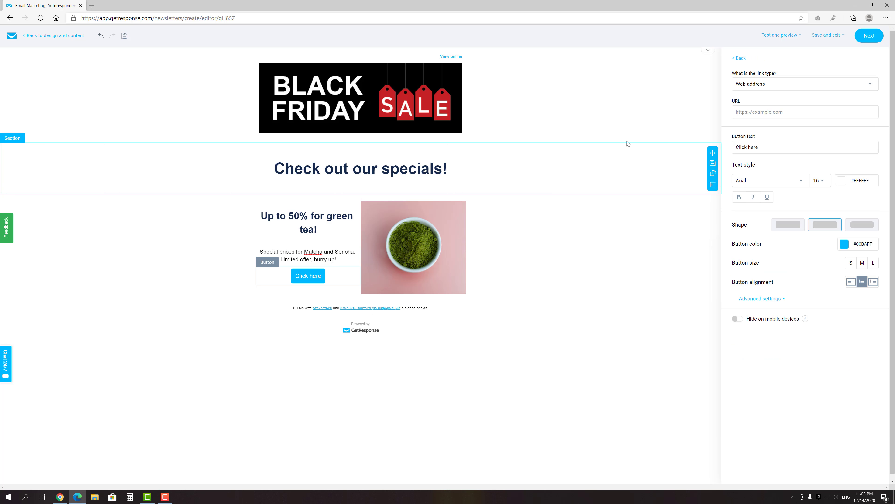
left_click(764, 87)
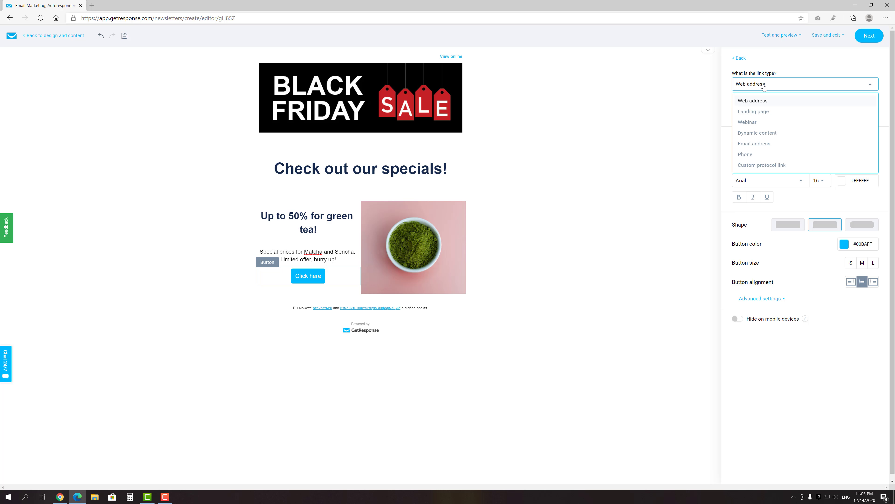
left_click(763, 87)
left_click(760, 113)
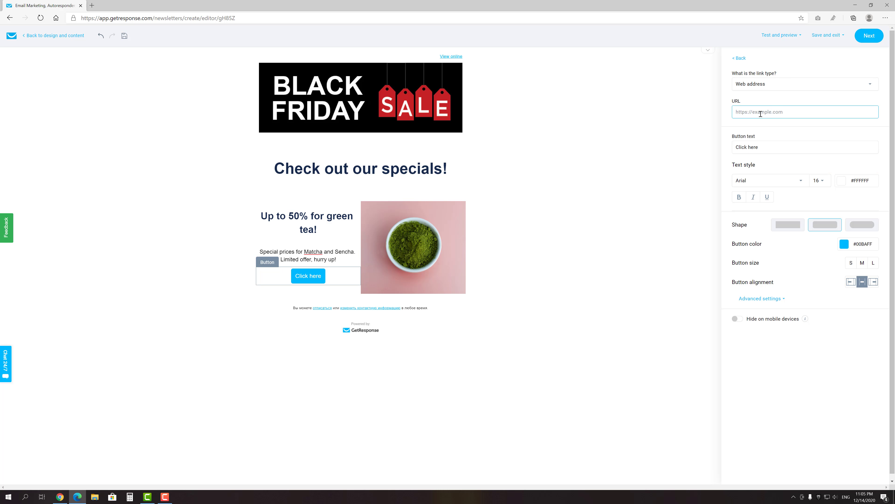
triple_click(758, 148)
type("Check the price")
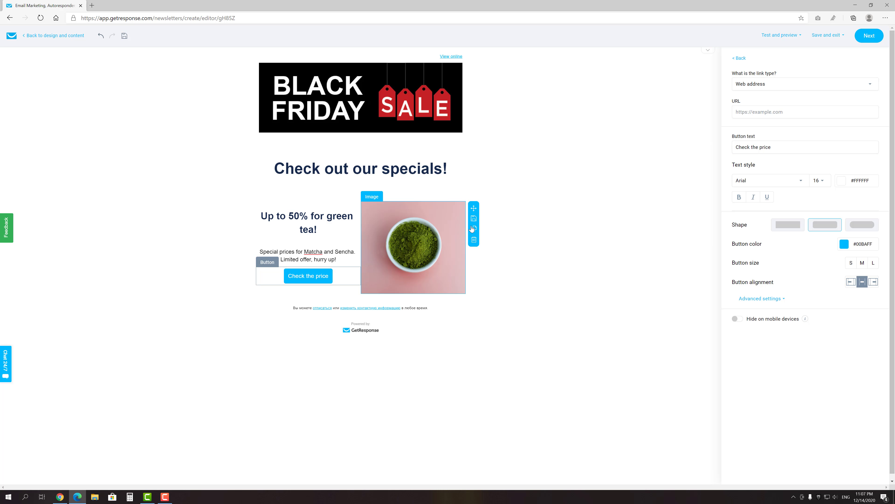
Step: Insert one spacer above the green tea description and another between the description and the button
left_click(740, 59)
left_click_drag(792, 153, 294, 248)
left_click(740, 58)
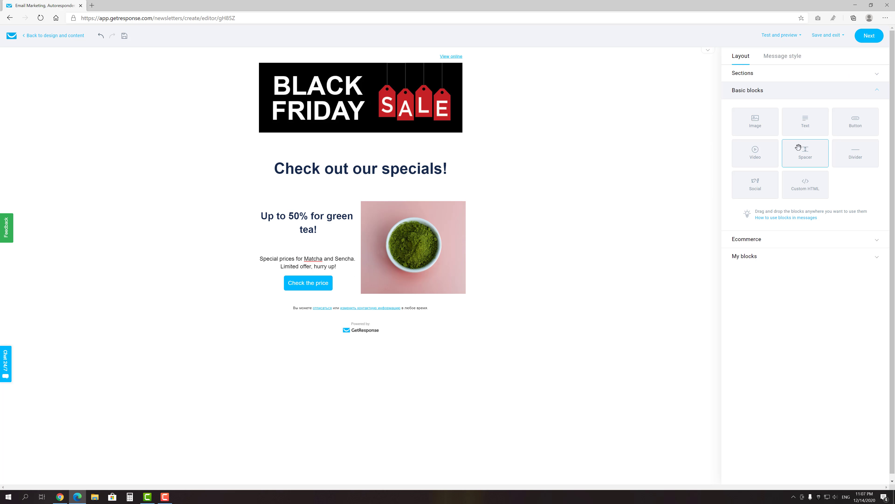
left_click_drag(802, 148, 289, 284)
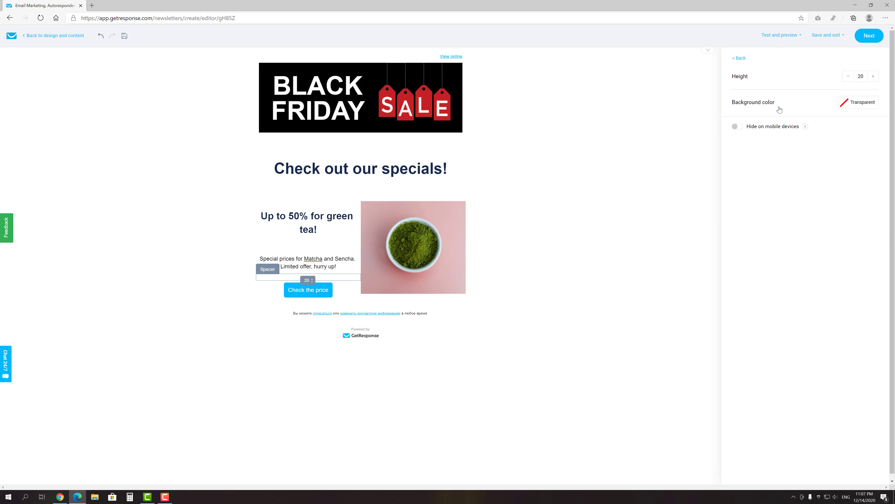
Step: Set the height of both spacers around the green tea description to 12
left_click(860, 77)
left_click_drag(859, 77, 856, 77)
type("12")
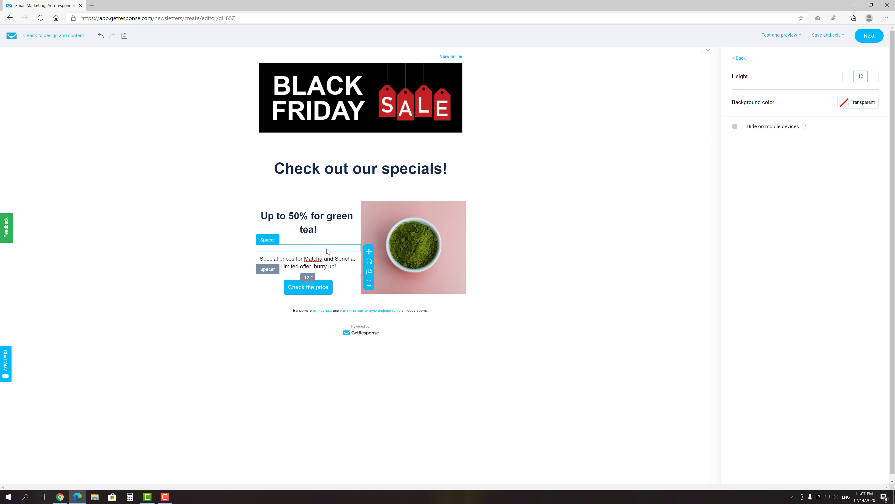
left_click(326, 249)
left_click(862, 79)
type("12")
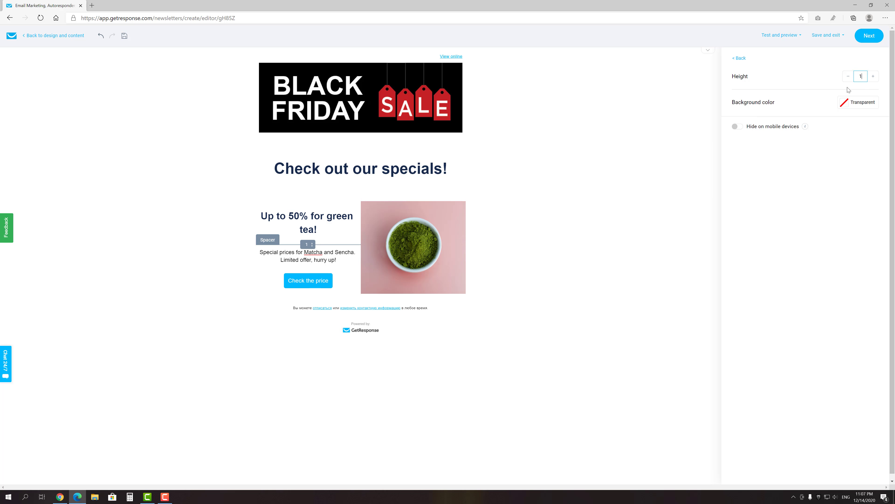
left_click(495, 244)
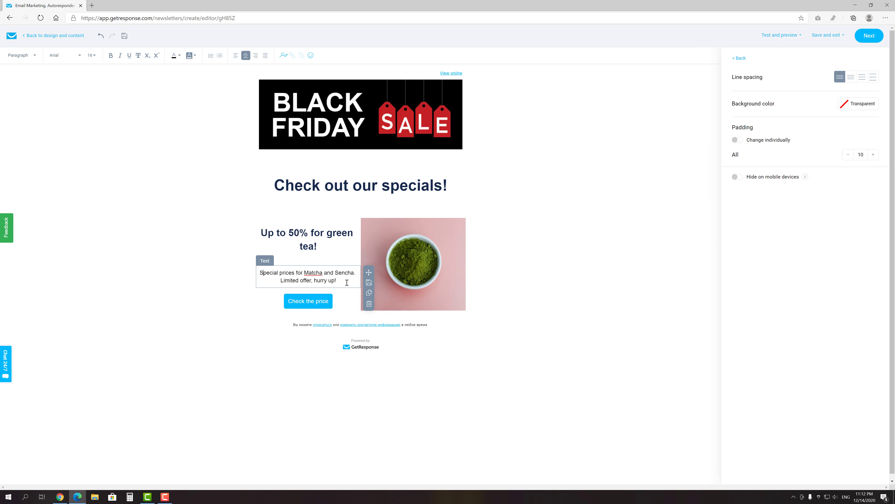
Step: Duplicate the green tea section and replace the copy's image with the black-tea picture
left_click(502, 285)
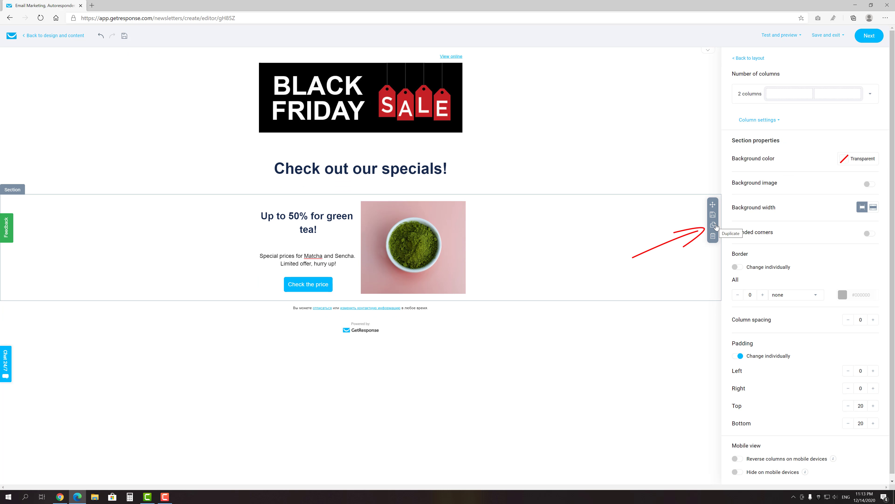
left_click(715, 227)
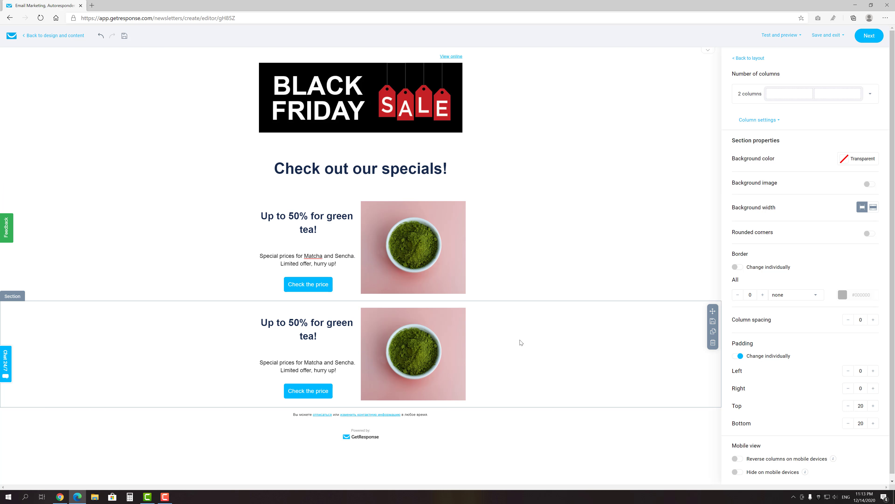
left_click(443, 347)
left_click(740, 117)
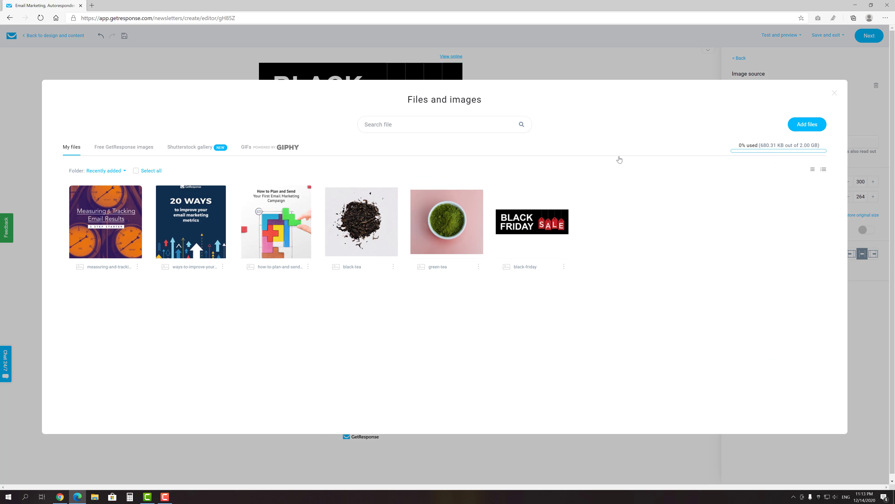
left_click(362, 223)
Step: Change the copied section's heading to "Up to 30% for black tea!" and its description to "Special prices for Ceylon and English. Limited offer, hurry up!"
left_click(294, 328)
left_click_drag(289, 340, 352, 340)
type("3")
type("black")
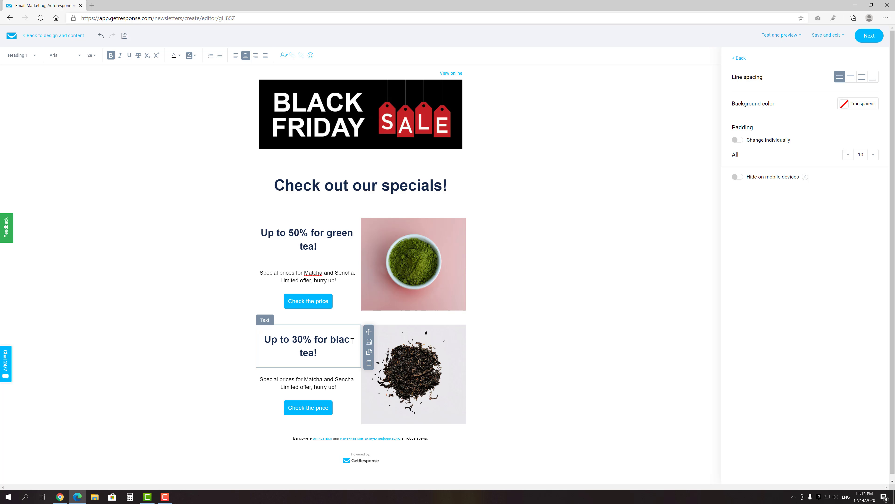
left_click(304, 378)
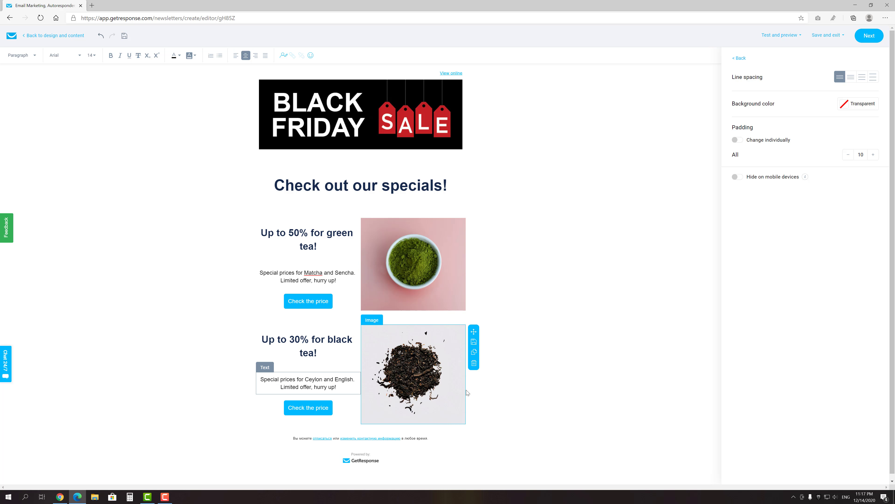
left_click(495, 394)
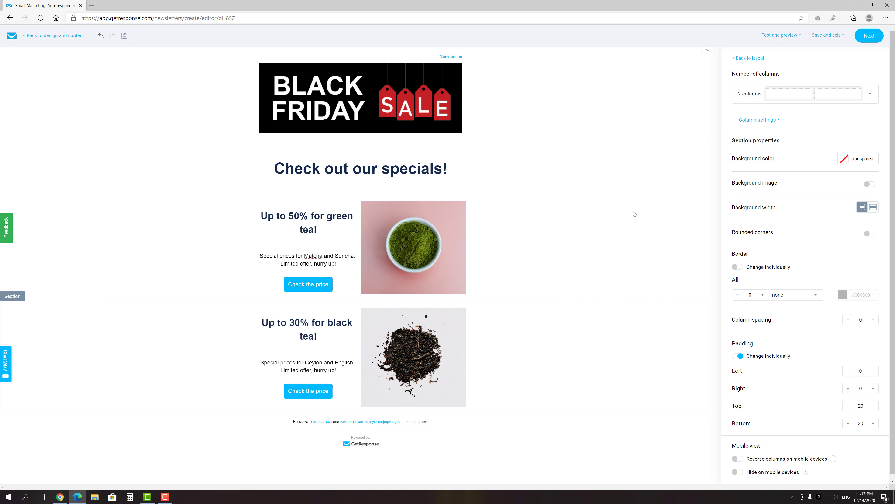
Step: Add a social block below the black tea section with round colored icons in size L
left_click(748, 59)
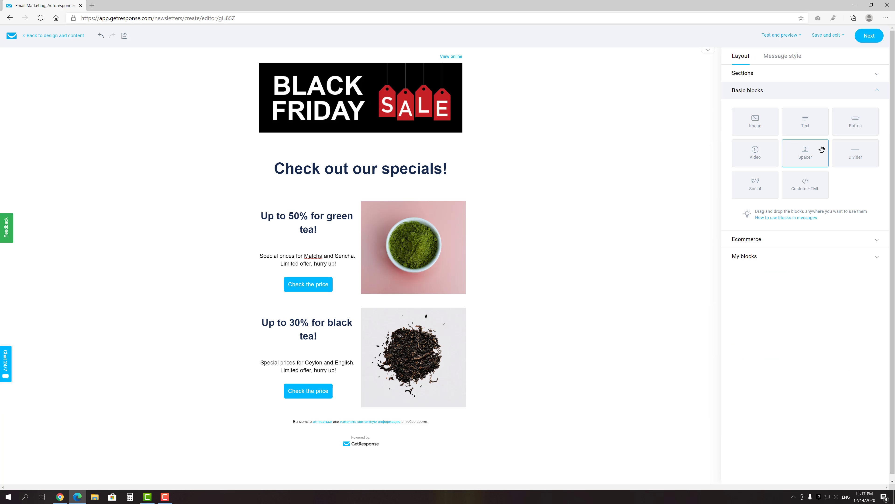
left_click_drag(754, 188, 327, 424)
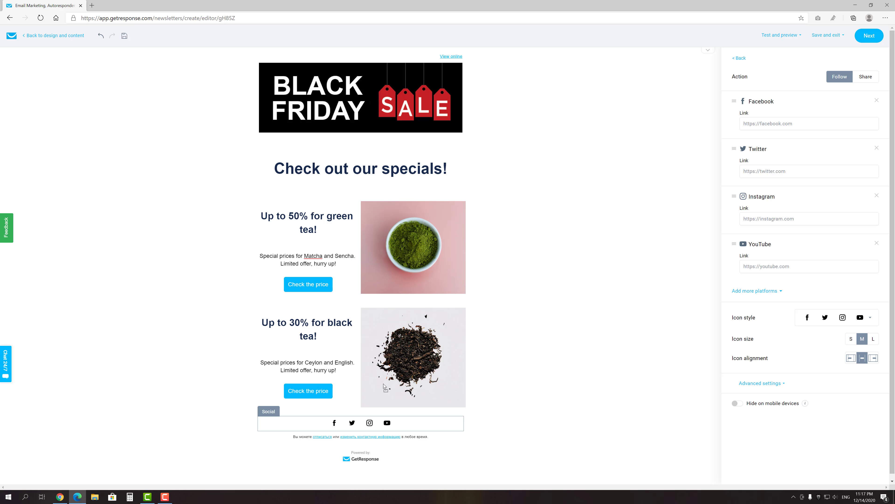
left_click(816, 321)
left_click(817, 380)
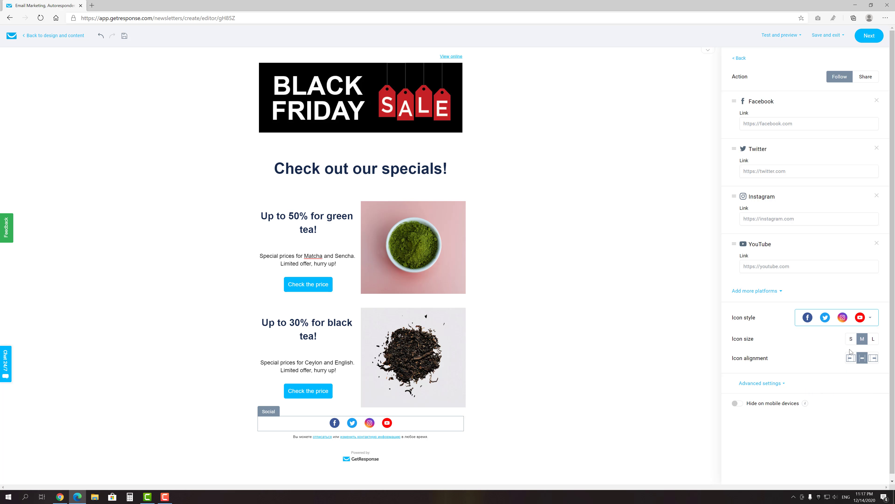
left_click(871, 339)
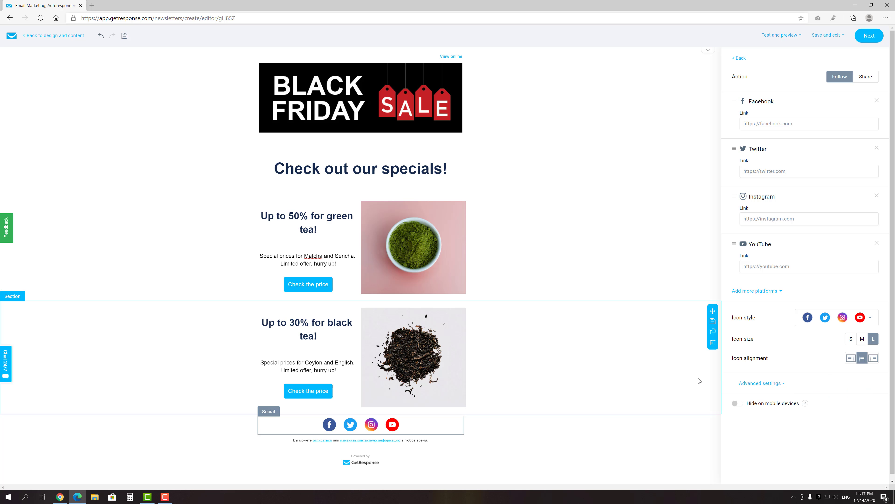
left_click(495, 429)
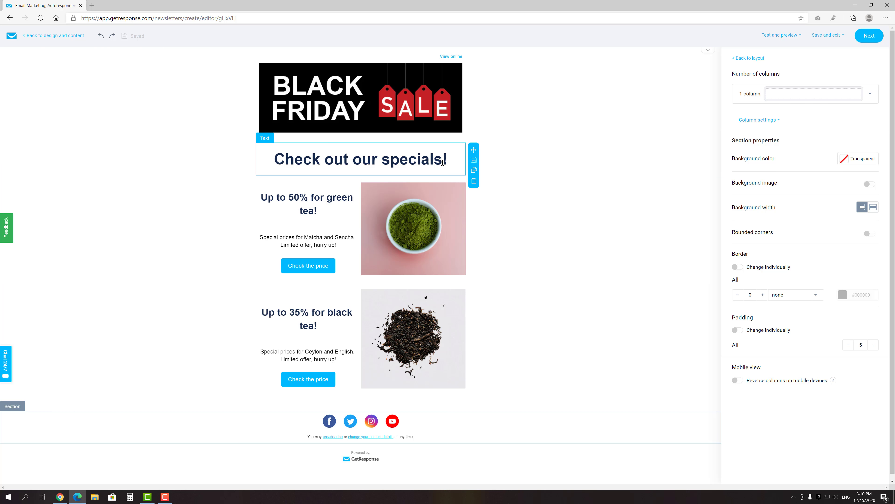
Step: Insert the contact's name field before the exclamation mark in the "Check out our specials!" headline
left_click(435, 157)
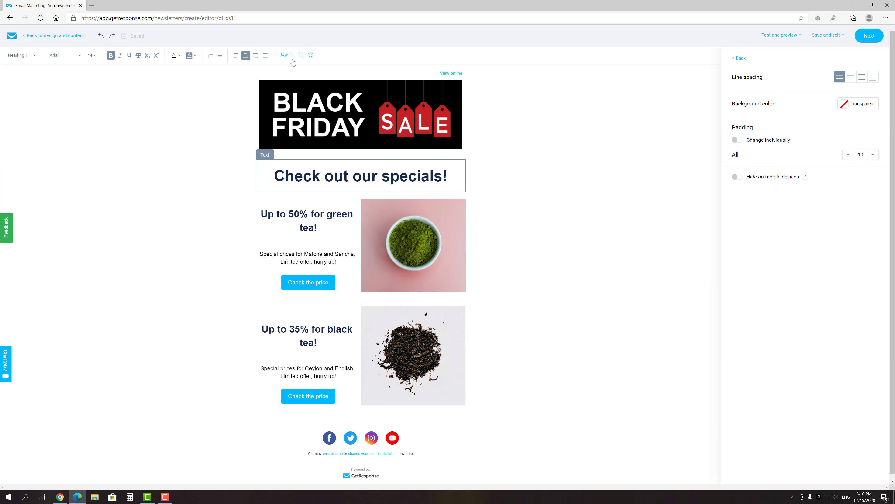
left_click(283, 56)
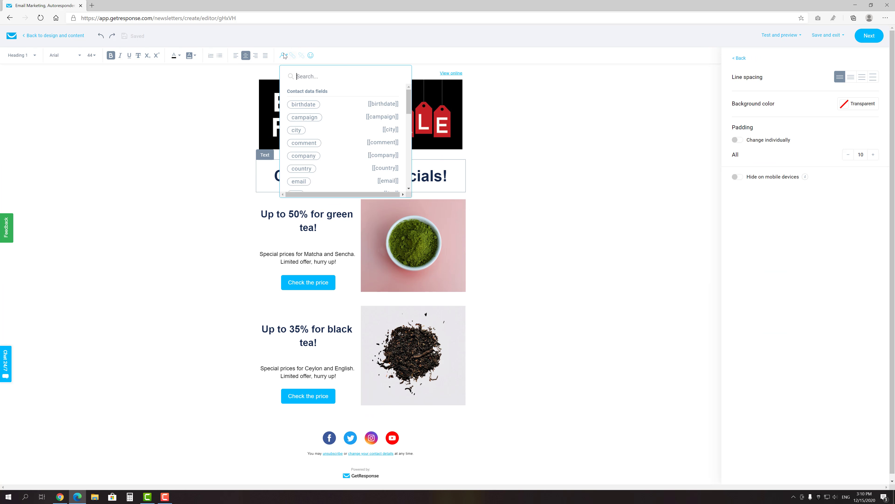
left_click_drag(408, 105, 406, 157)
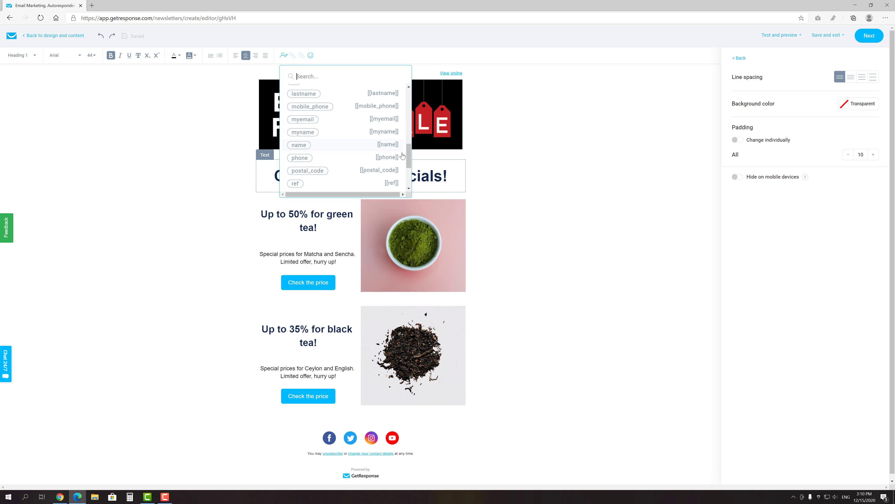
left_click(390, 146)
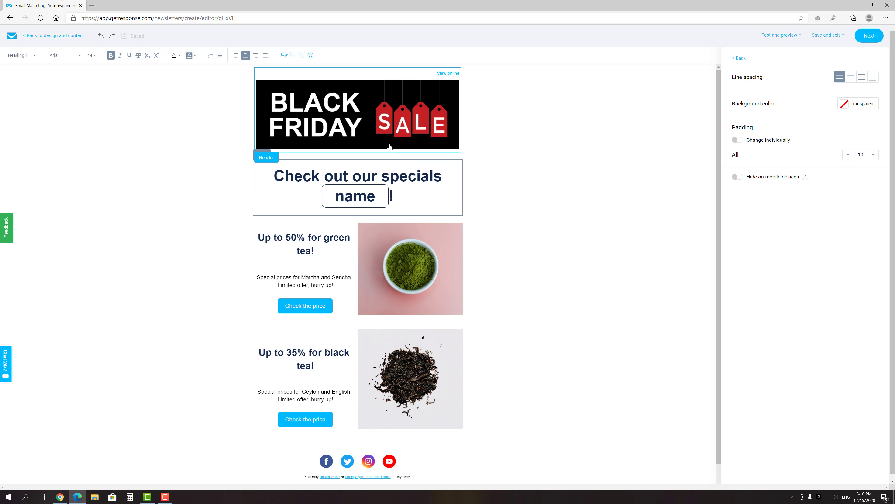
Step: Set the font size of the whole headline to 36
triple_click(369, 182)
left_click(91, 55)
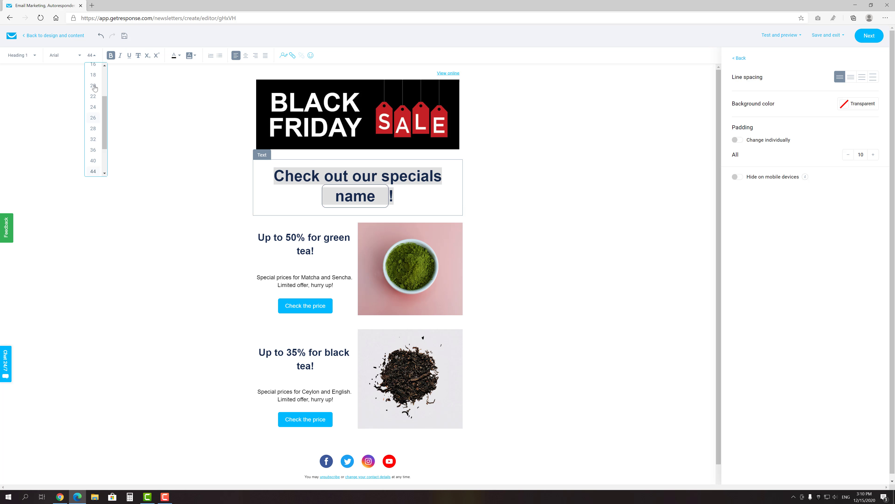
left_click(93, 149)
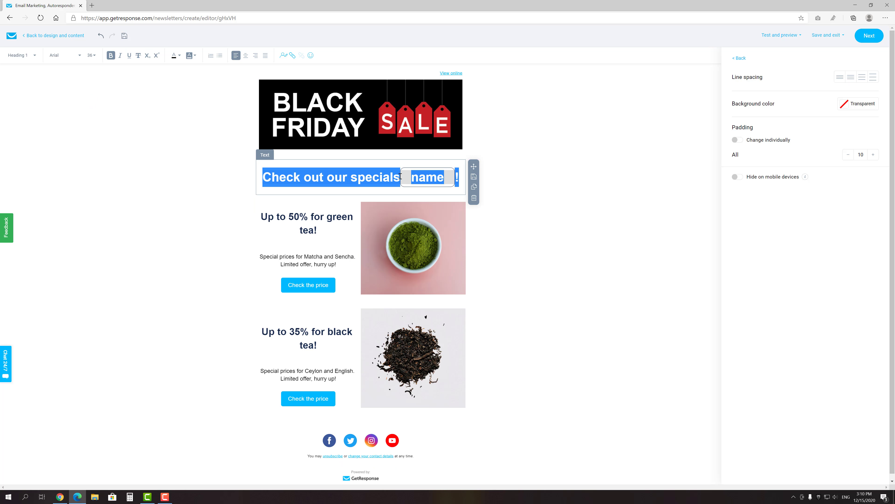
Step: Add a comma after "specials" in the headline and set the headline's font size to 32
left_click(400, 176)
type(",")
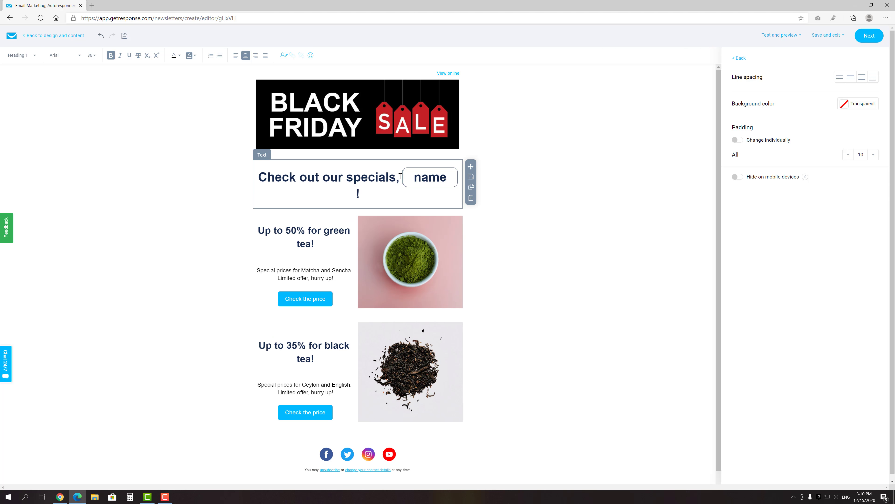
key("ctrl+a")
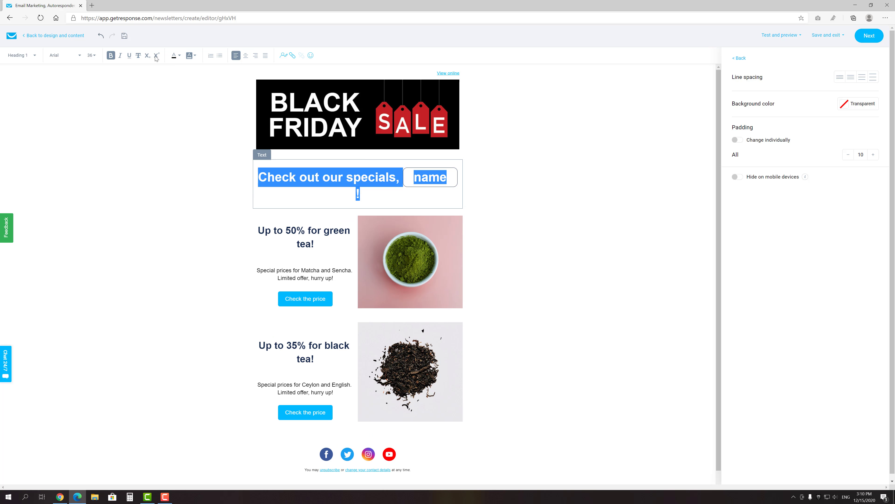
left_click(92, 55)
left_click(93, 160)
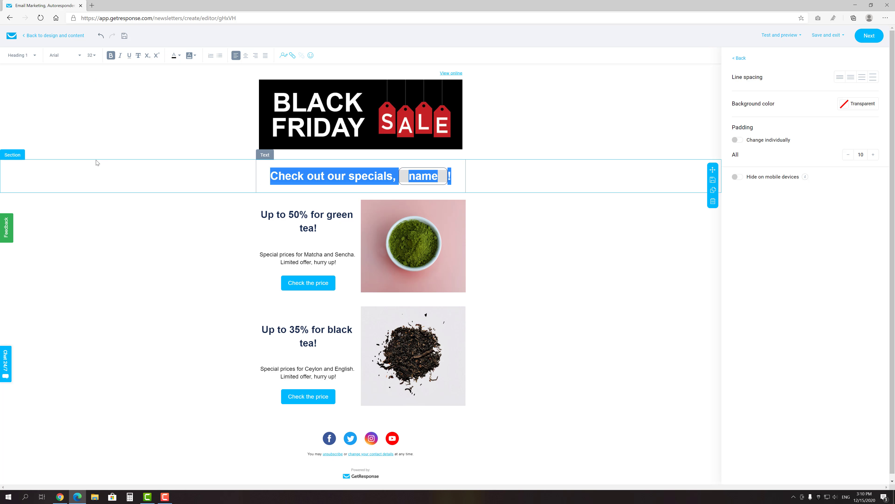
left_click(582, 213)
Step: Preview the newsletter in the desktop, mobile and comparison views, and return to the layout
scroll(582, 213, "down", 1)
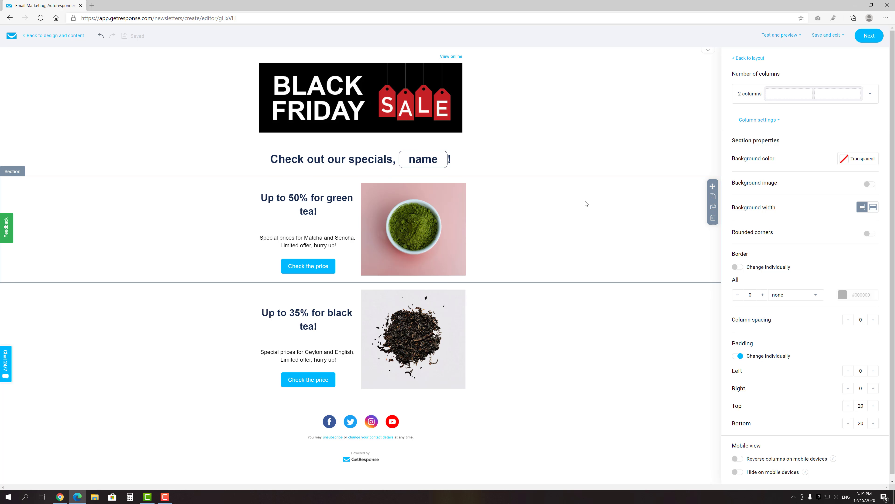
left_click(780, 35)
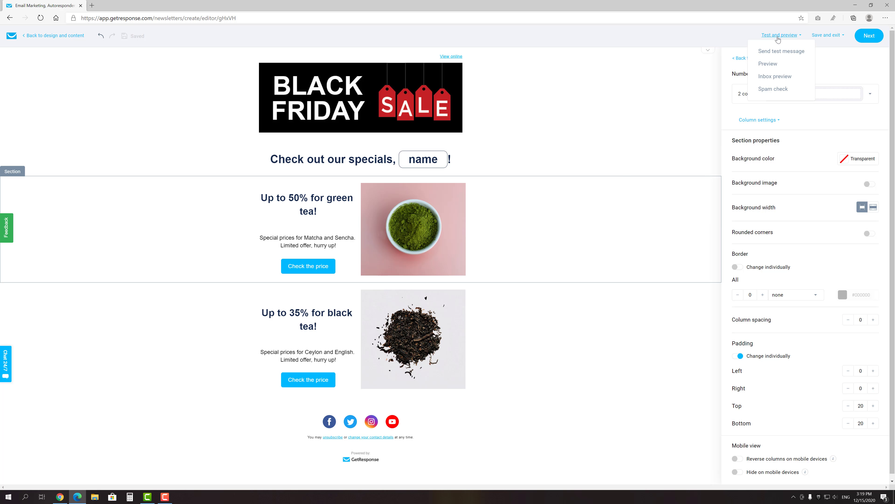
left_click(766, 64)
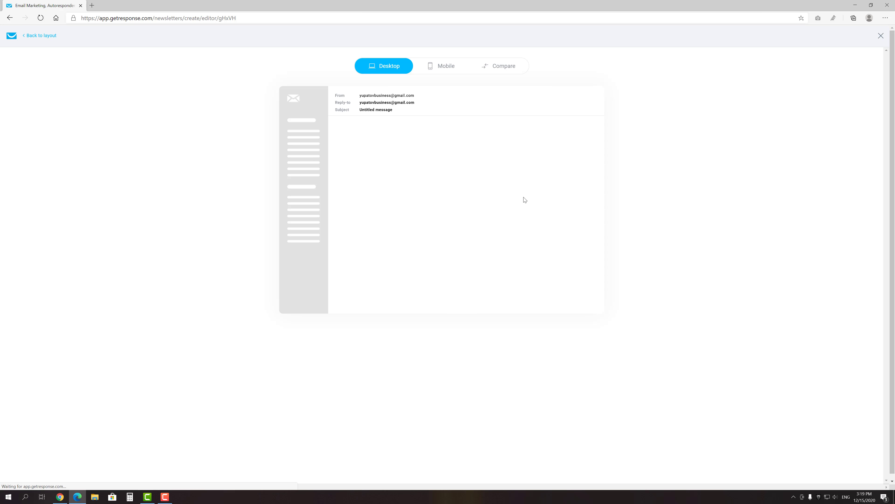
scroll(592, 161, "down", 10)
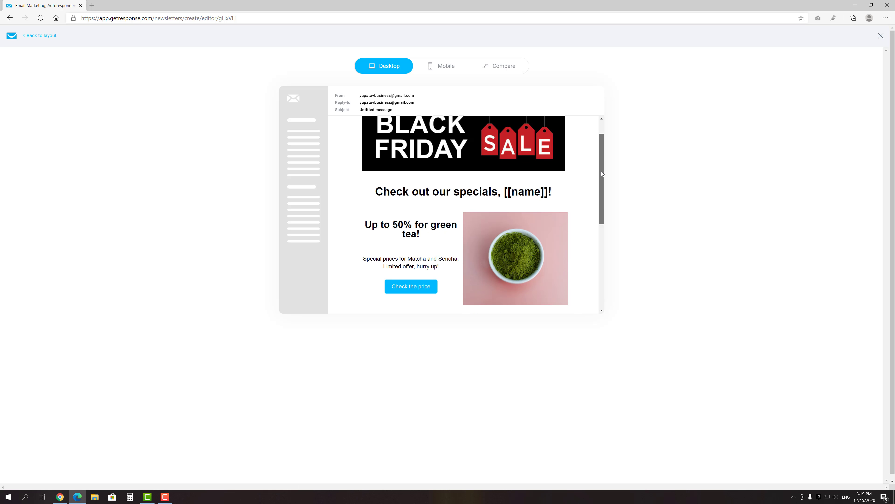
scroll(591, 160, "up", 8)
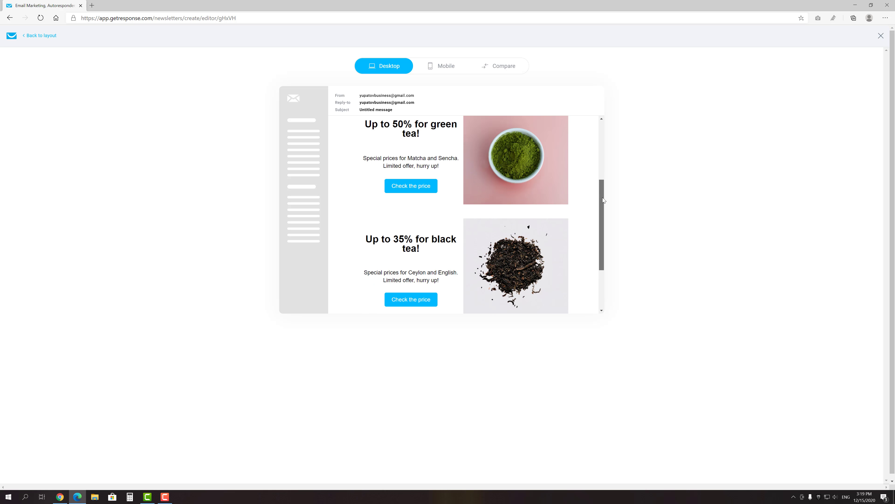
left_click(431, 69)
left_click_drag(488, 109, 501, 66)
left_click(503, 66)
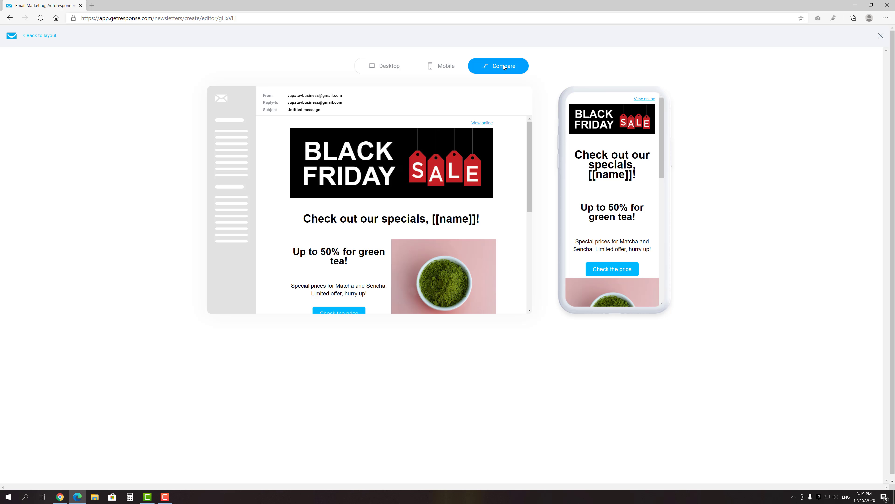
left_click(33, 37)
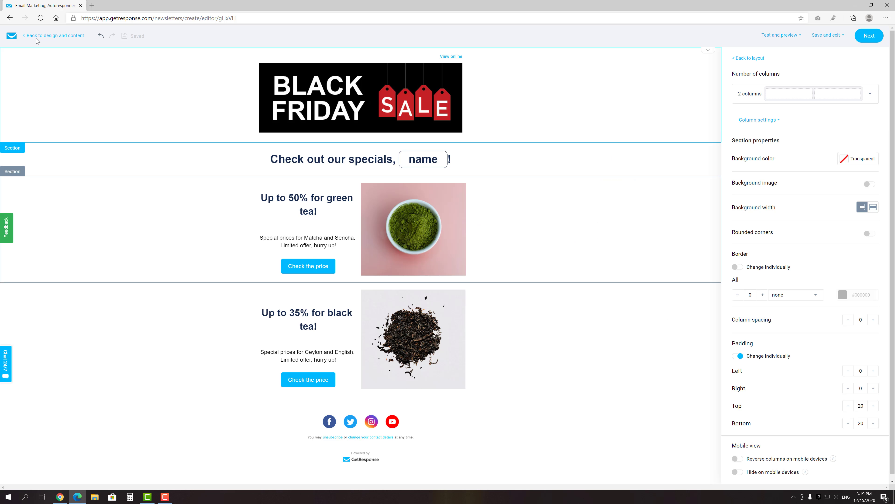
Step: Turn hiding on mobile devices on and back off for the black tea image
left_click(418, 308)
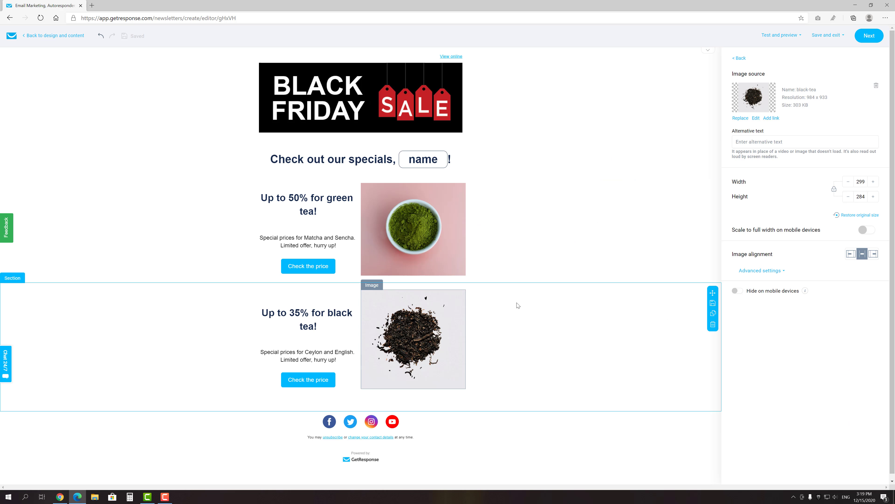
left_click(737, 291)
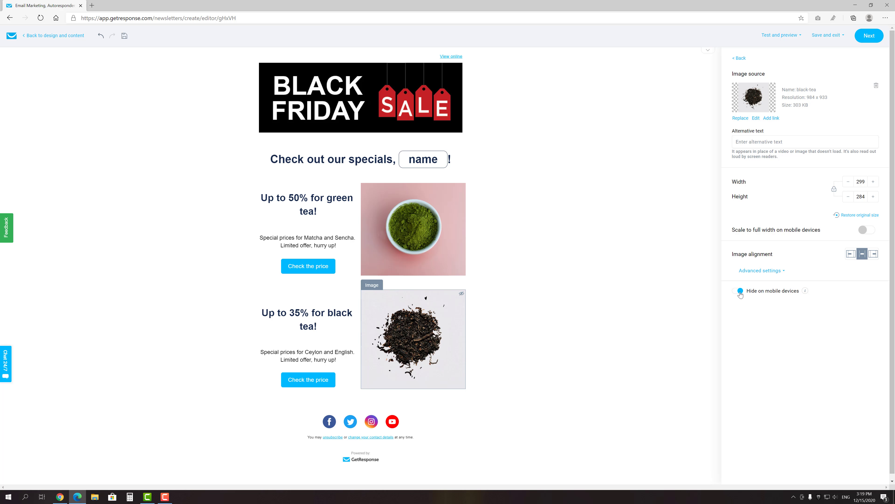
left_click(740, 292)
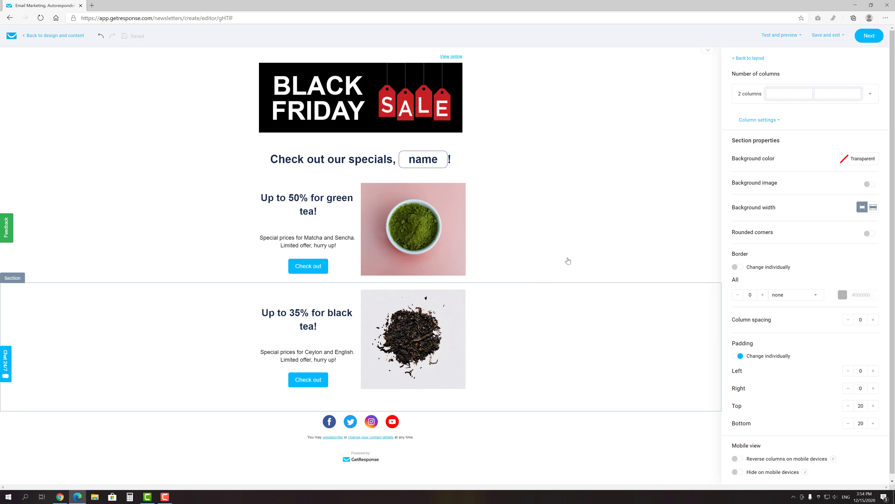
Step: Save the newsletter design as a template named "My template"
left_click(827, 35)
left_click(823, 52)
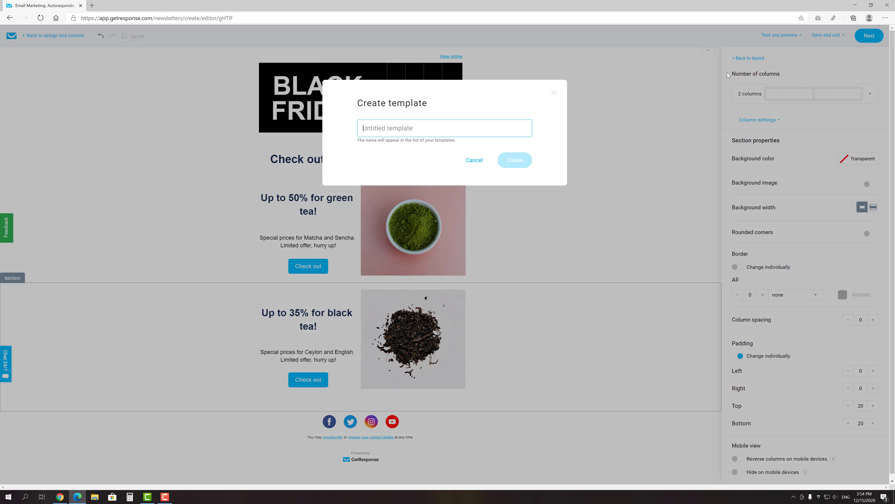
type("My template")
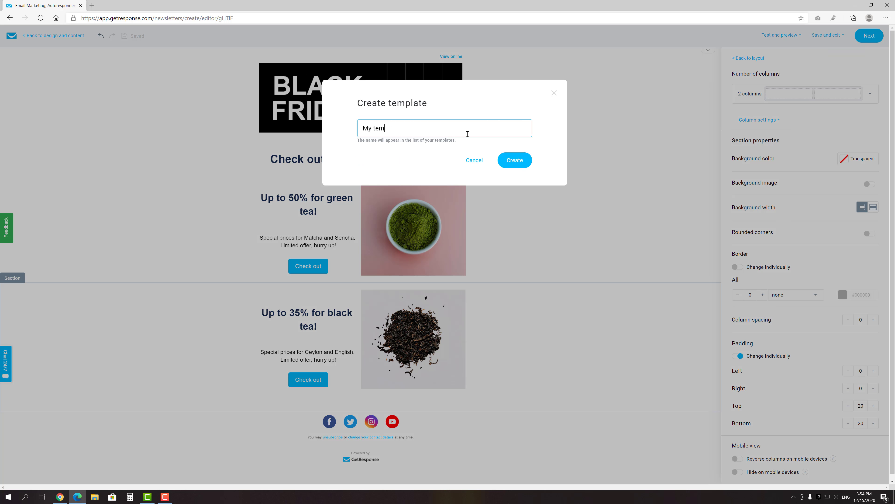
left_click(510, 161)
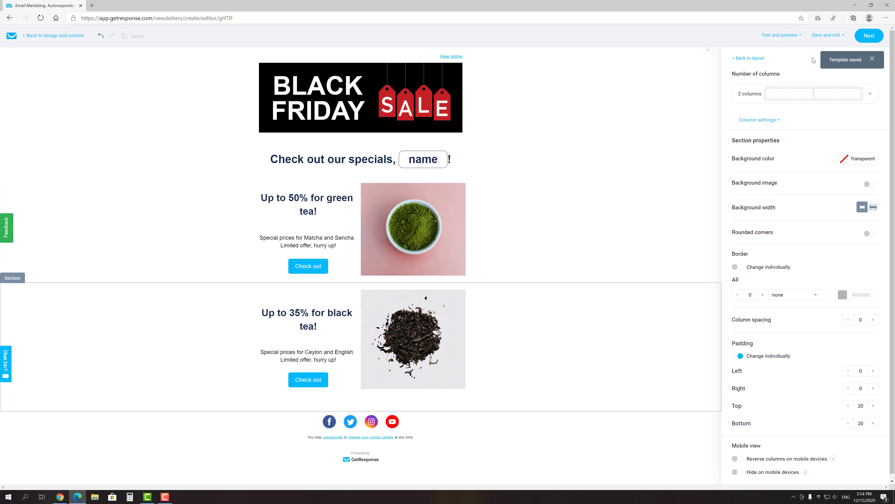
Step: Proceed to the newsletter's sending options, choose to send immediately and turn on Perfect timing
left_click(869, 36)
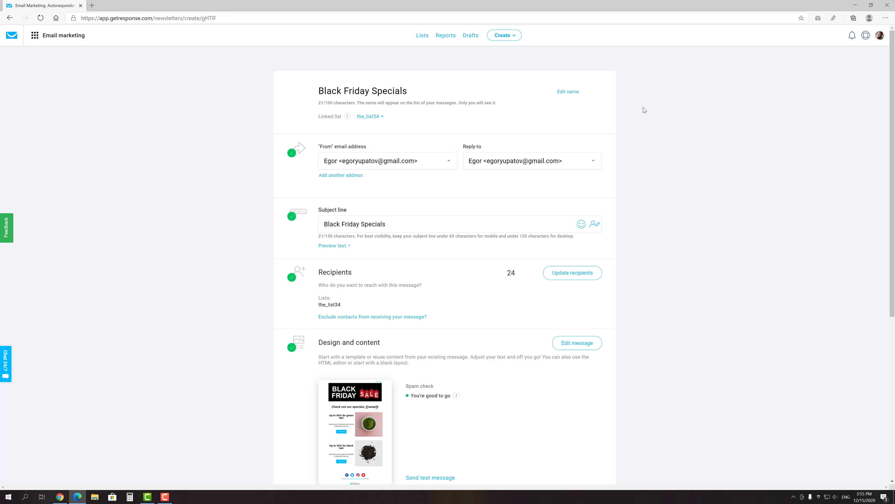
scroll(643, 108, "down", 5)
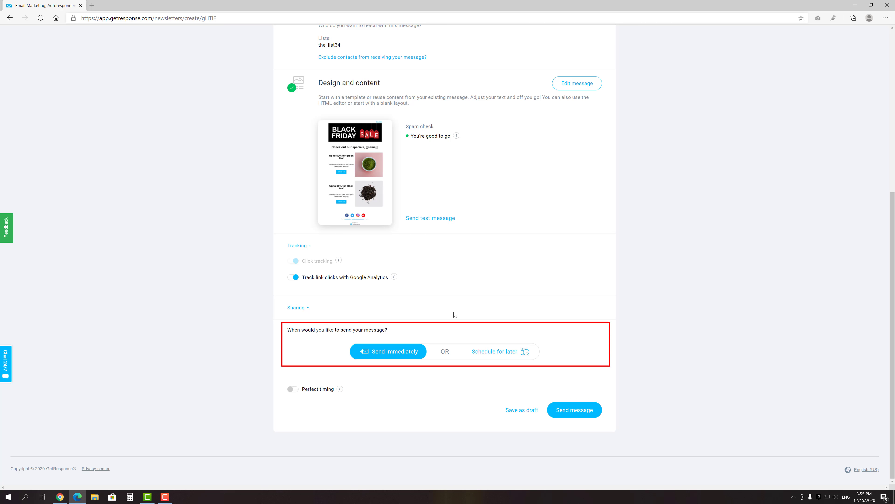
left_click(495, 351)
scroll(452, 341, "down", 2)
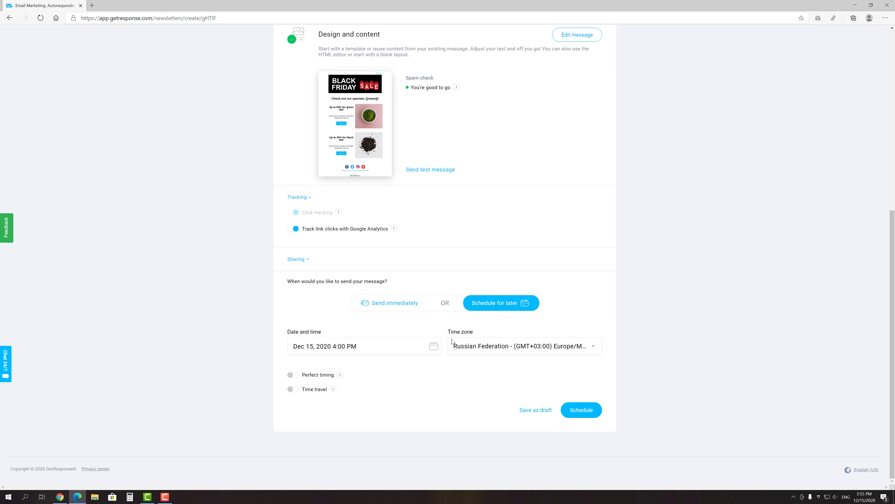
left_click(400, 309)
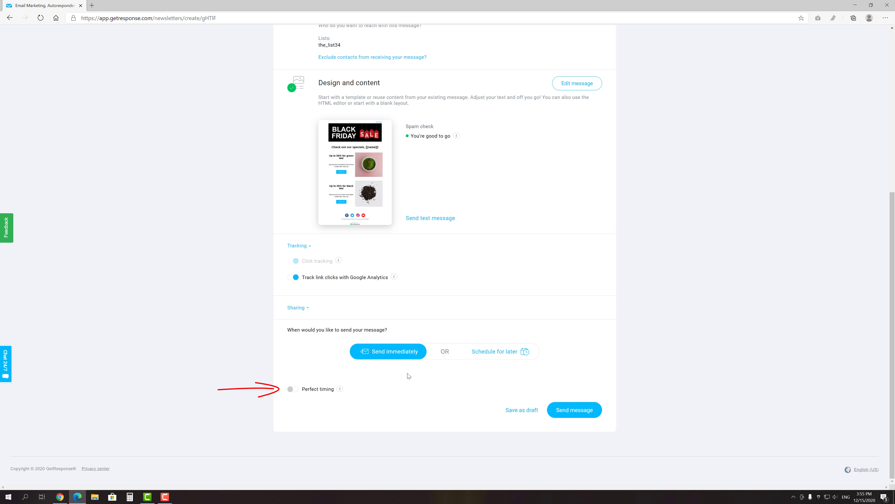
left_click(295, 390)
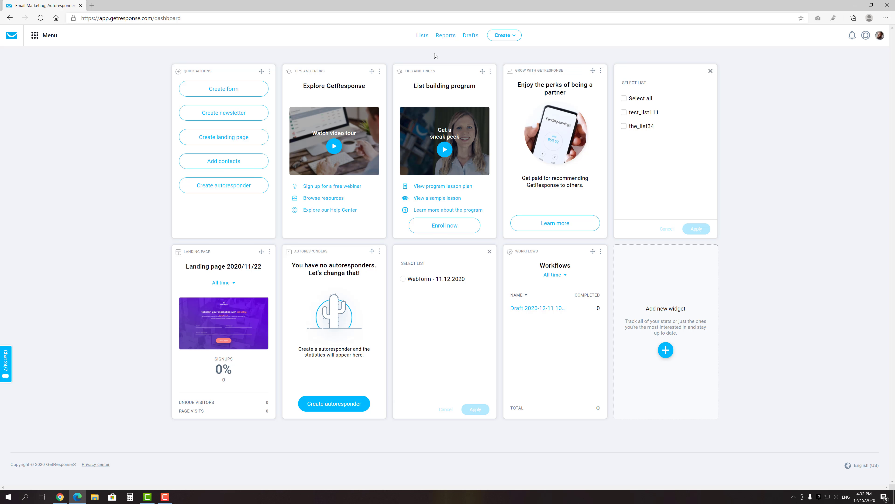
Step: Start a new autoresponder and look through its schedule, sender, subject, design and tracking settings
left_click(504, 35)
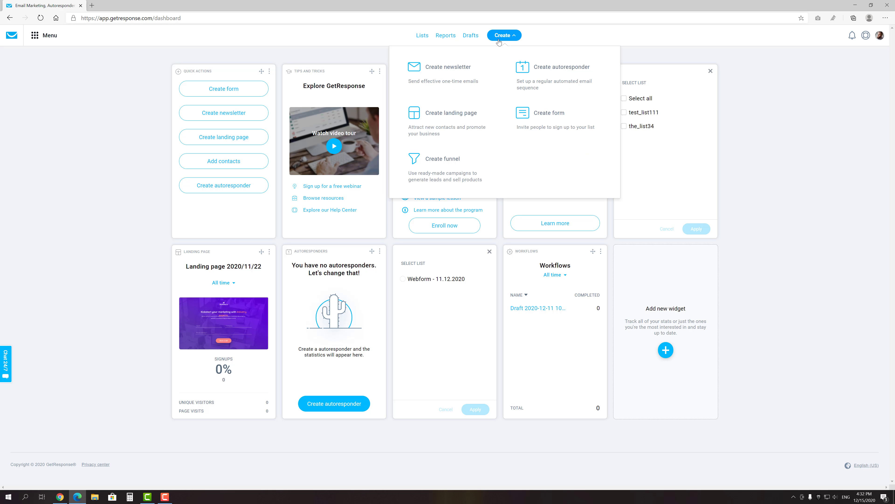
left_click(531, 71)
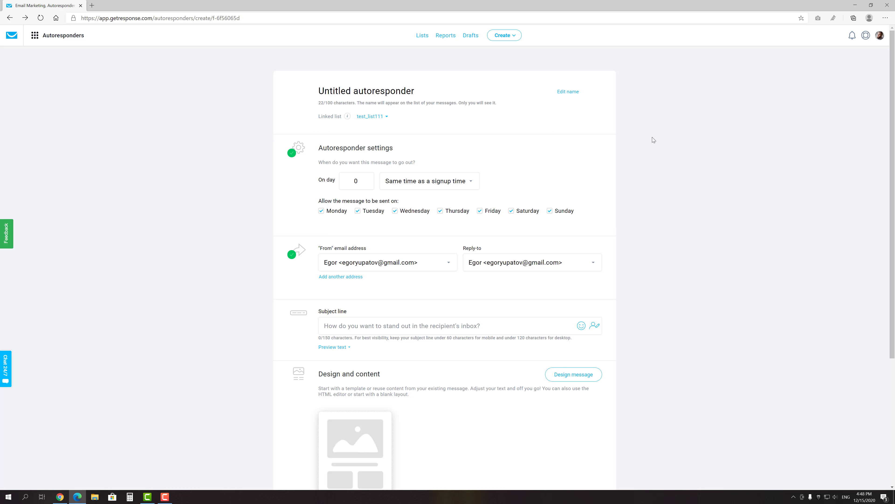
scroll(653, 140, "down", 5)
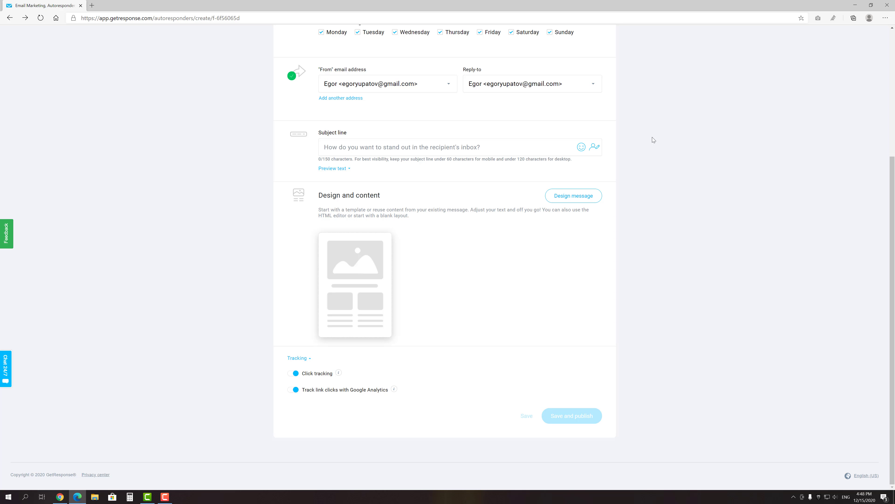
scroll(652, 138, "up", 5)
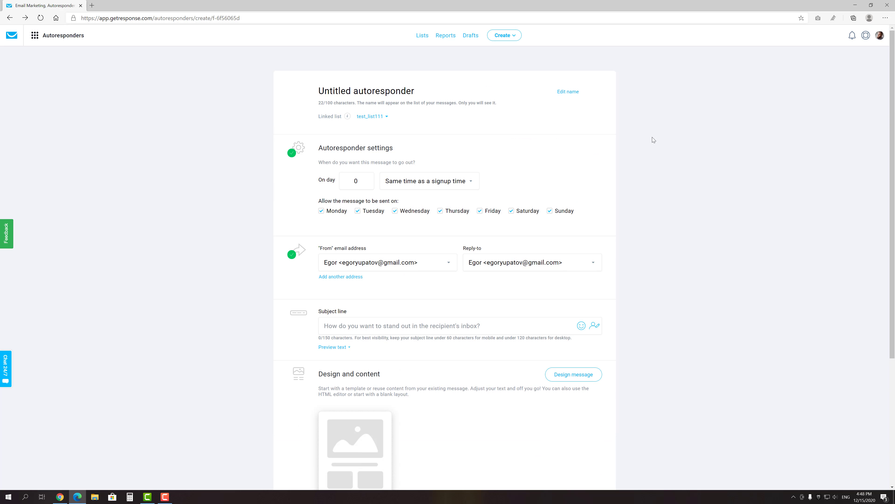
Step: Create an automation workflow from the Birthday message template
left_click(35, 40)
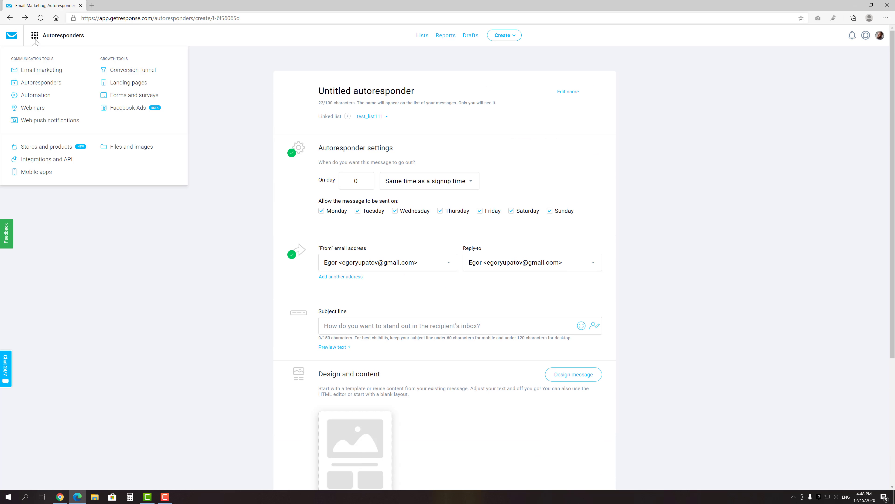
left_click(37, 96)
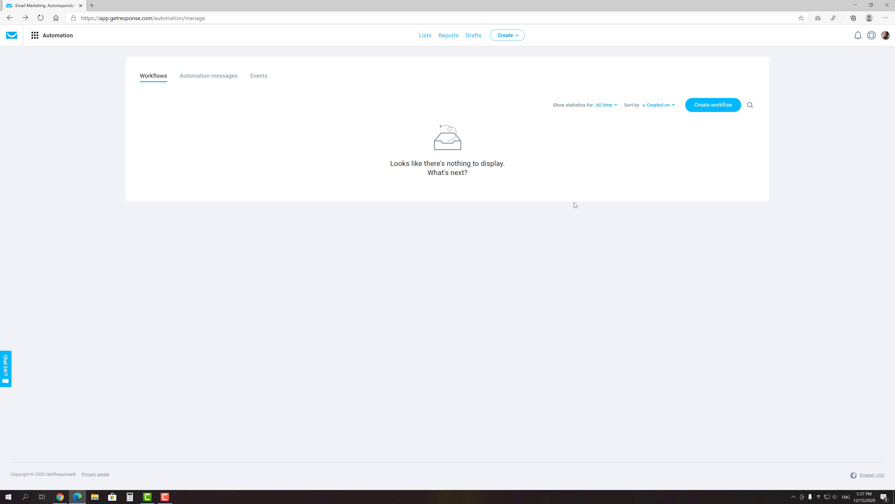
left_click(705, 111)
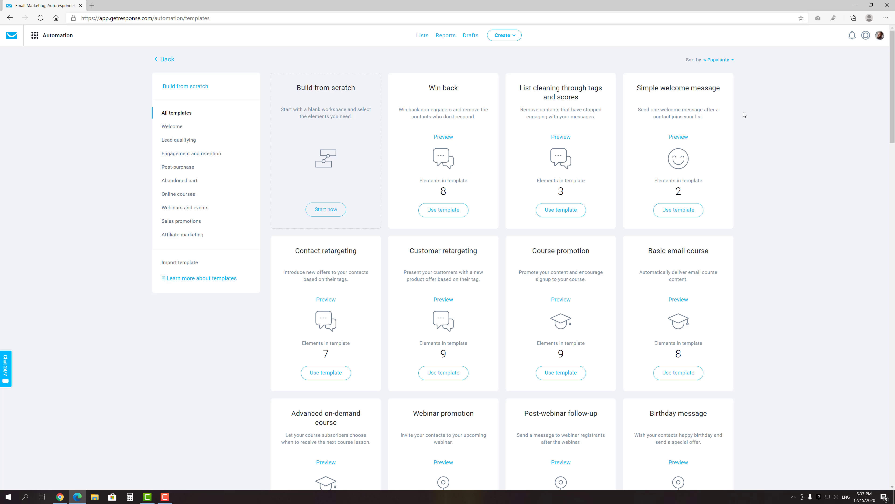
scroll(743, 114, "down", 8)
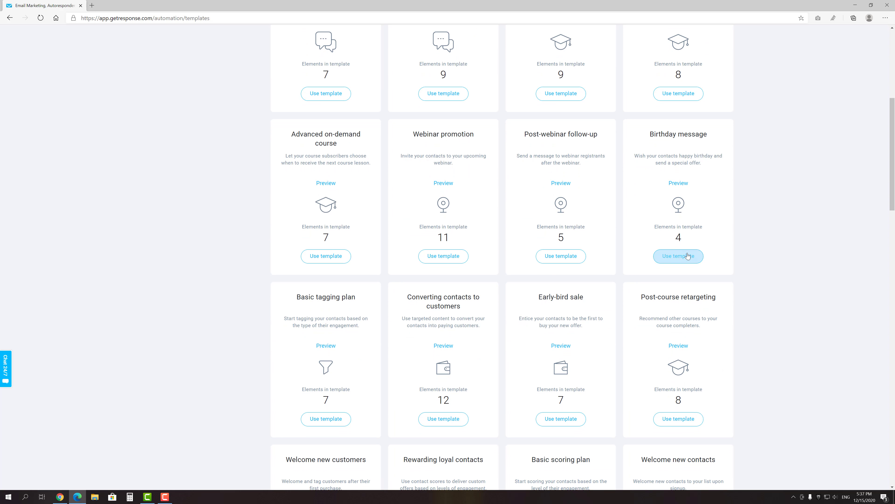
left_click(688, 255)
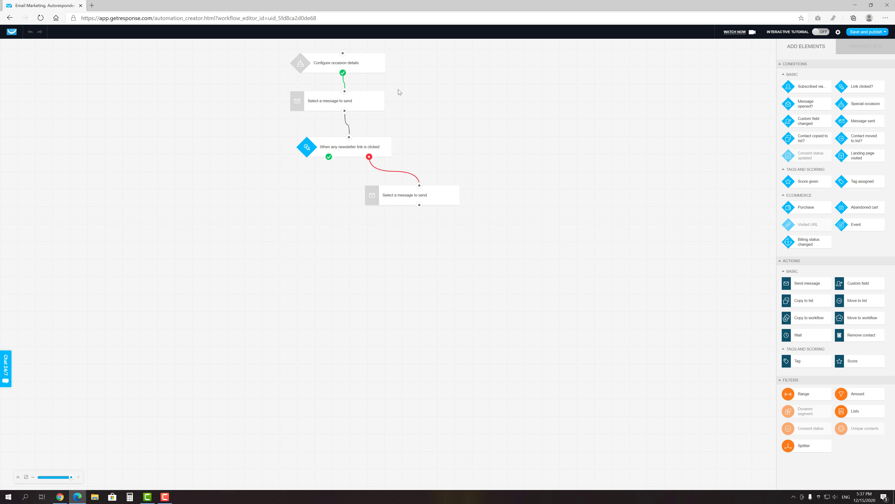
Step: Set the workflow's Special occasion condition to track the birthdate custom field
left_click(381, 68)
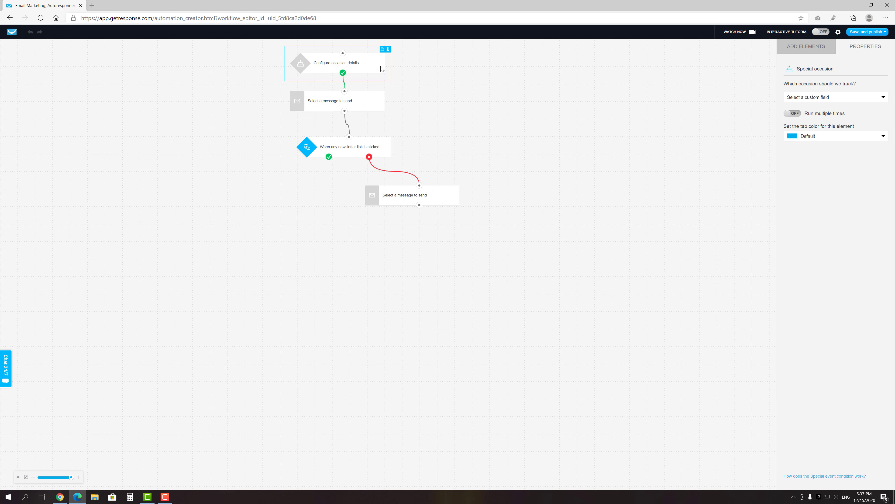
left_click(801, 97)
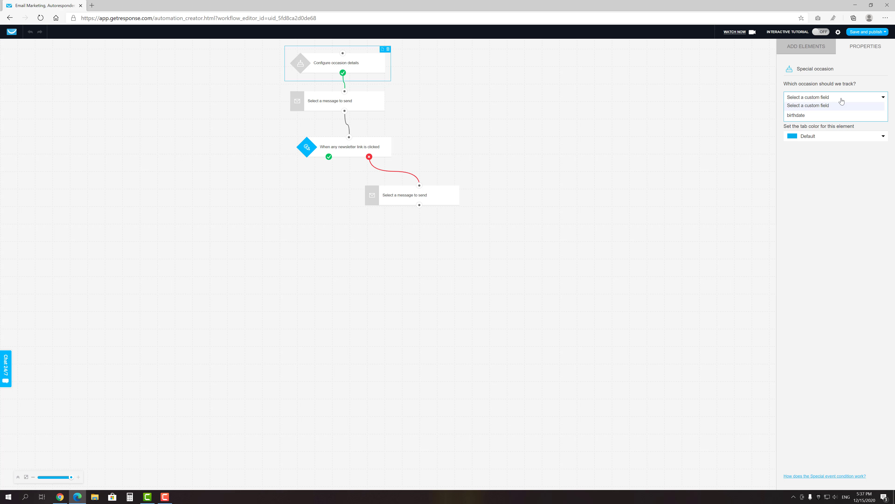
left_click(803, 116)
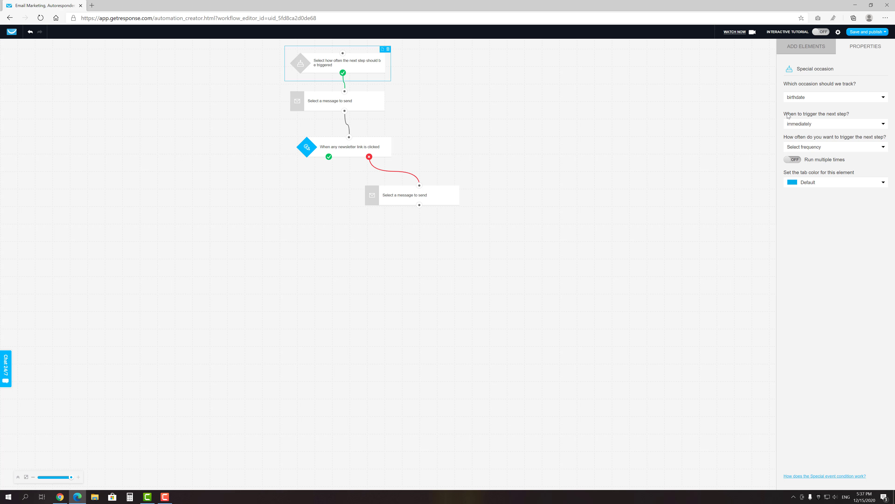
Step: Set the first Send message element, directly below the occasion condition, to send the automation message Tea (the_list34)
left_click(369, 97)
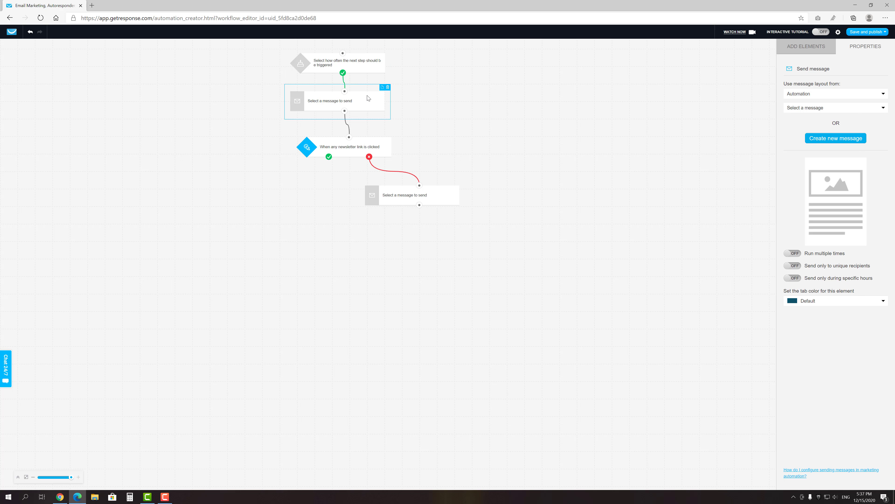
left_click(805, 109)
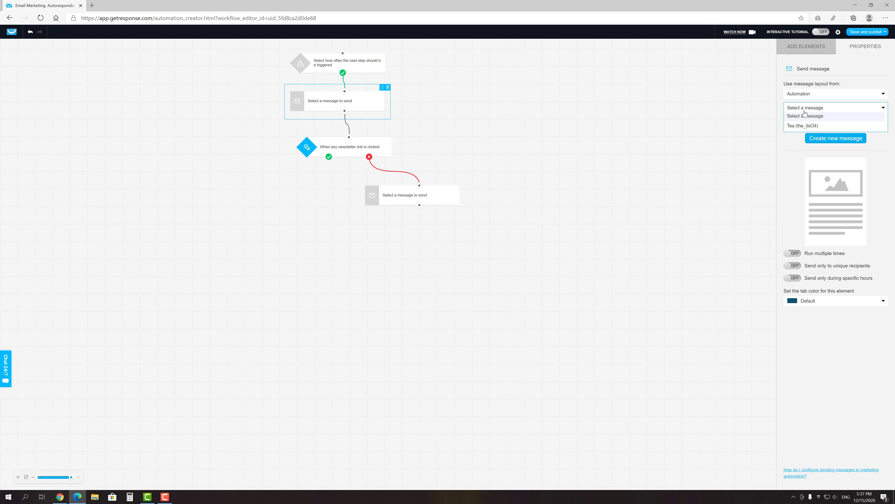
left_click(803, 126)
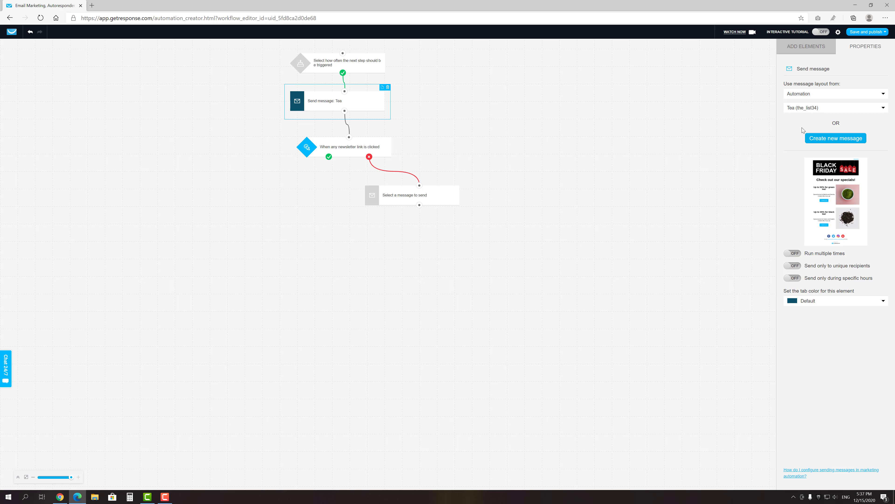
Step: Set the link-click condition to track any link from a specific newsletter message
left_click(382, 145)
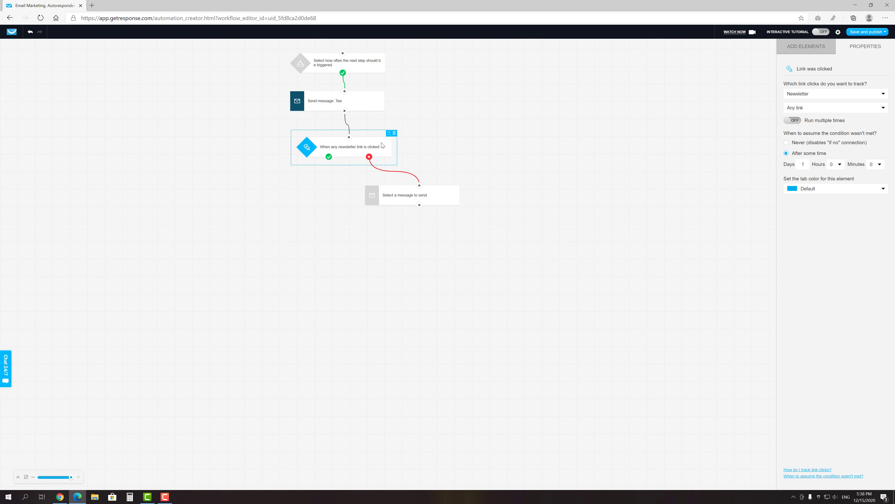
left_click(839, 111)
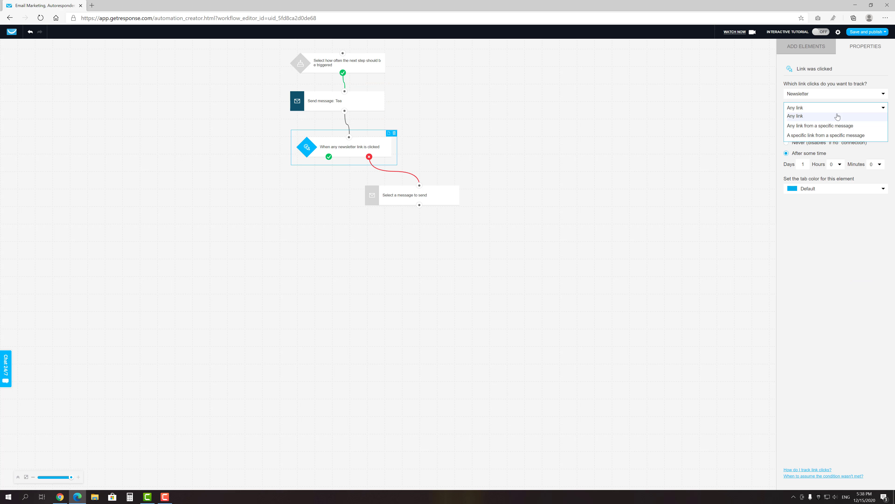
left_click(835, 127)
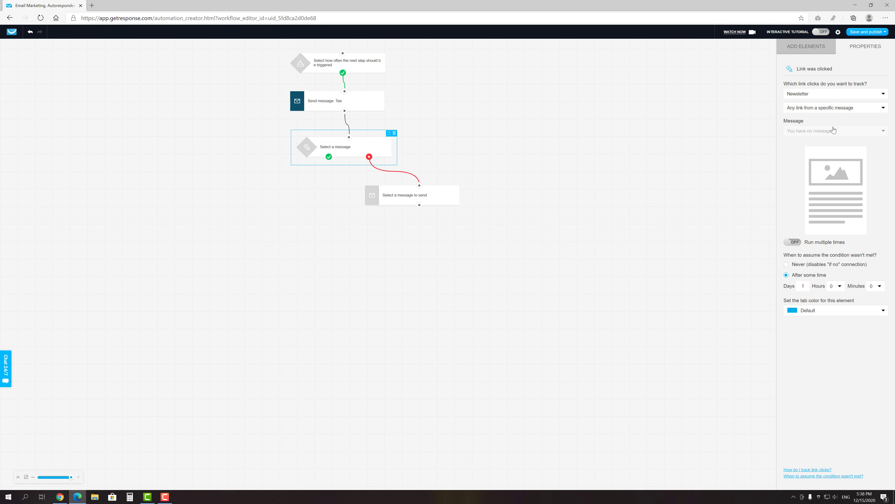
left_click(442, 153)
Step: Choose Tea (the_list34) for the message sent when no link is clicked, and save and publish the workflow
left_click(443, 193)
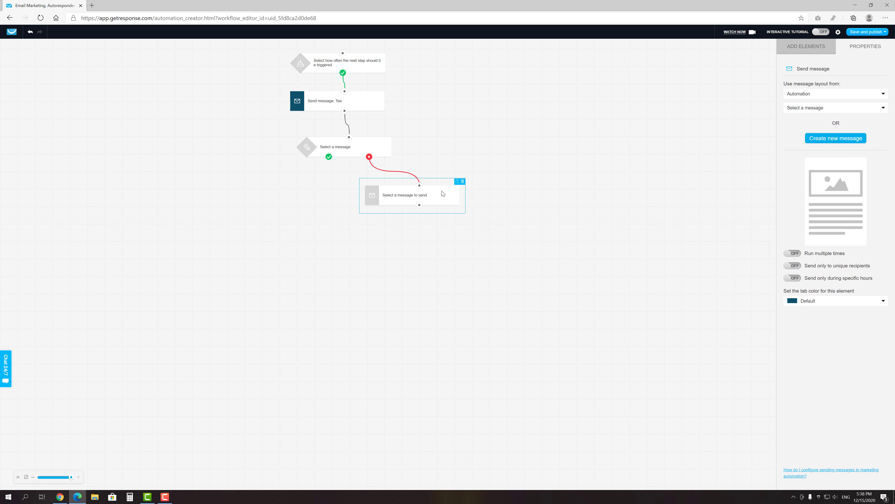
left_click(817, 110)
left_click(813, 126)
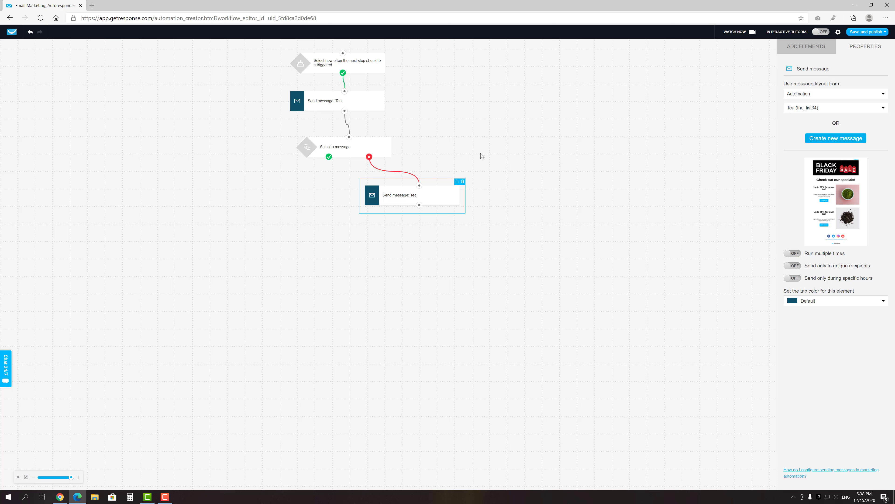
left_click(463, 158)
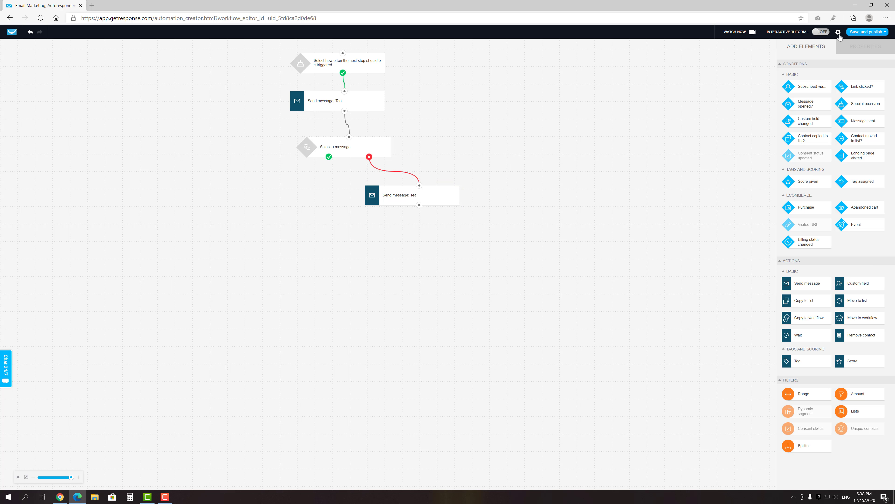
left_click(875, 31)
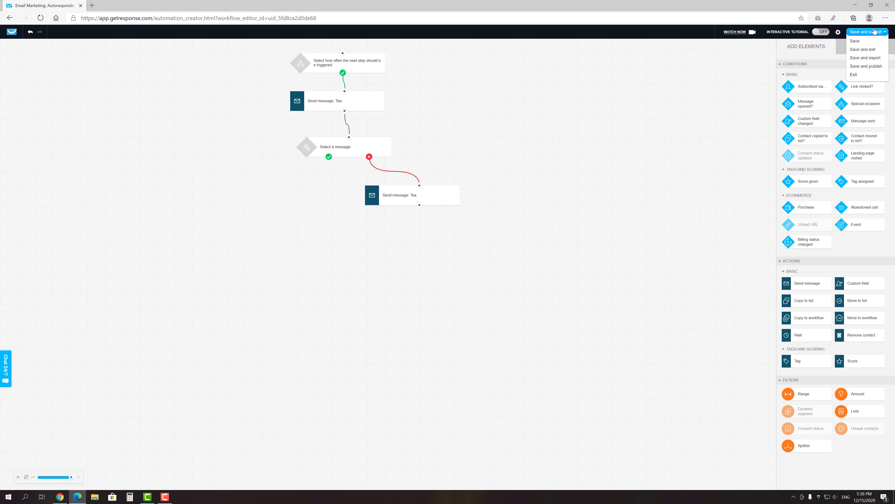
left_click(874, 67)
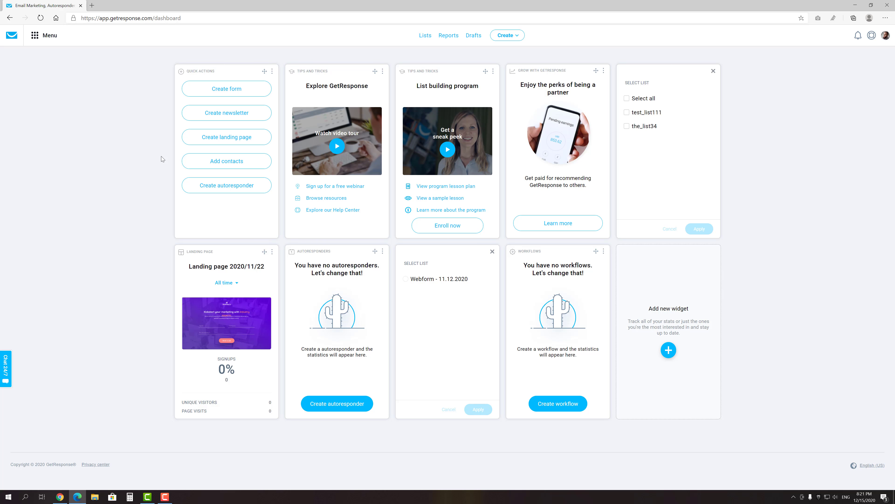
Step: Create a new sign-up form from the Healthy Living template in Forms and surveys
left_click(45, 38)
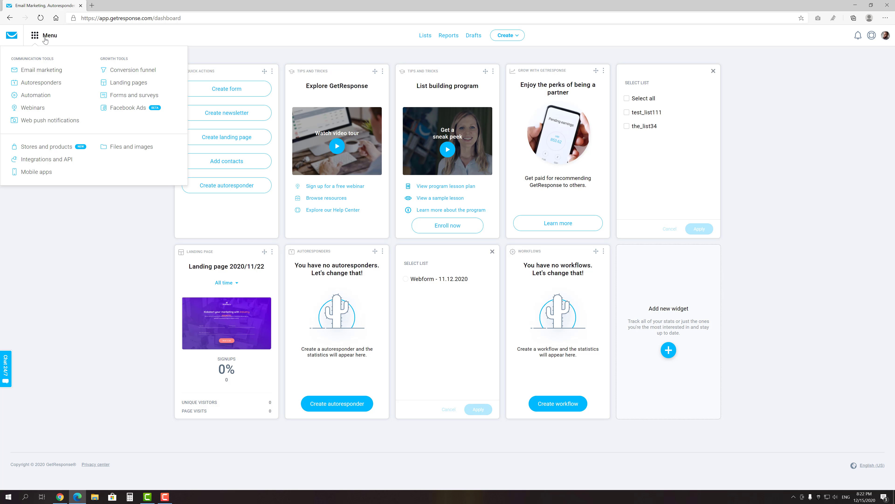
left_click(123, 96)
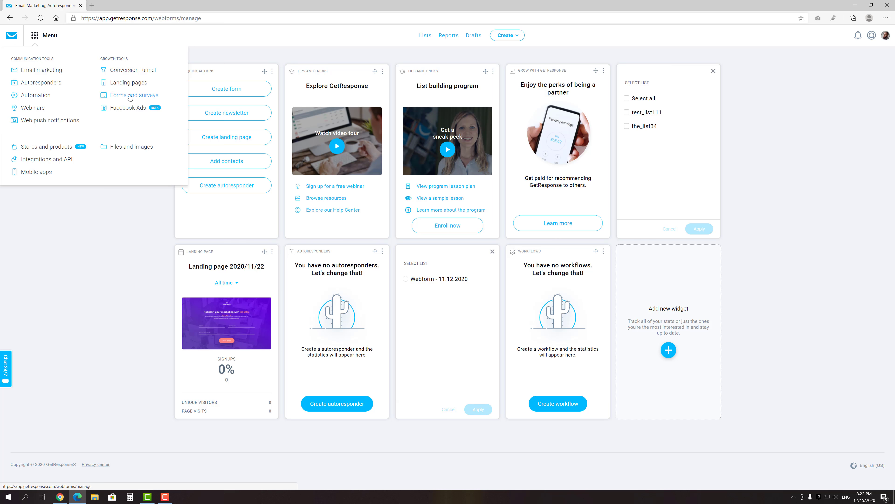
left_click(710, 106)
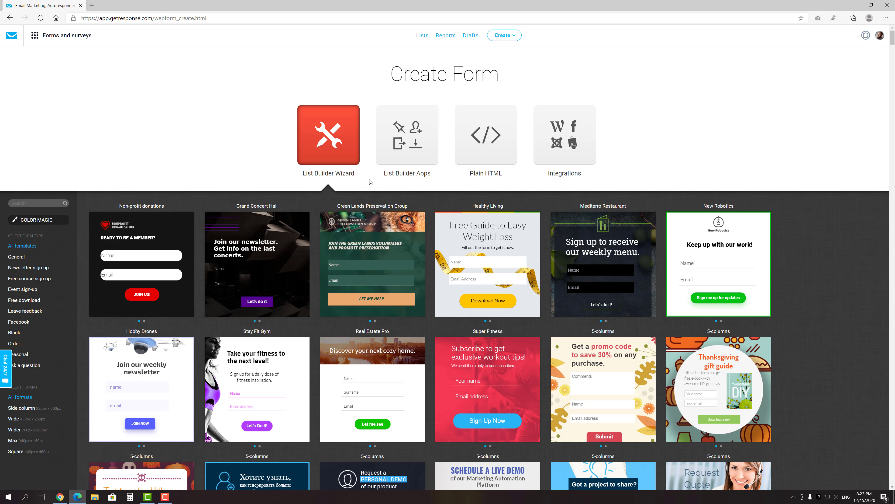
left_click(441, 242)
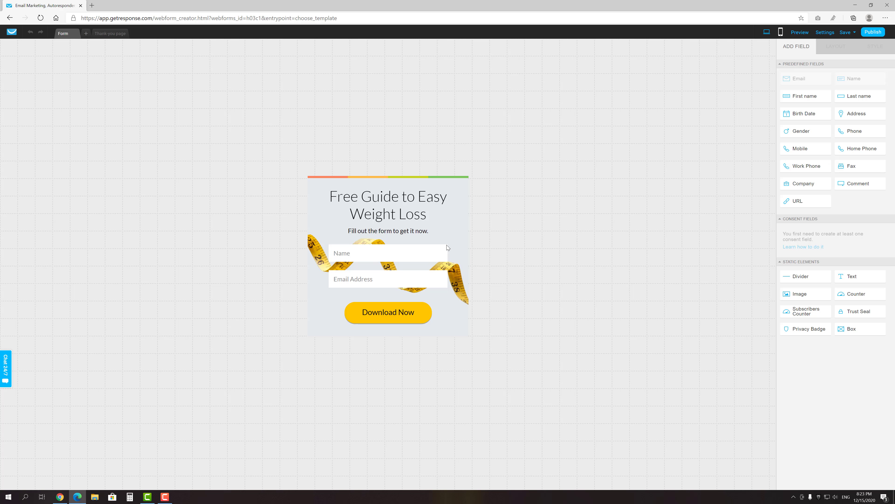
Step: Replace the form's heading with "Subscribe to get a special offer!"
left_click(392, 201)
left_click(392, 201)
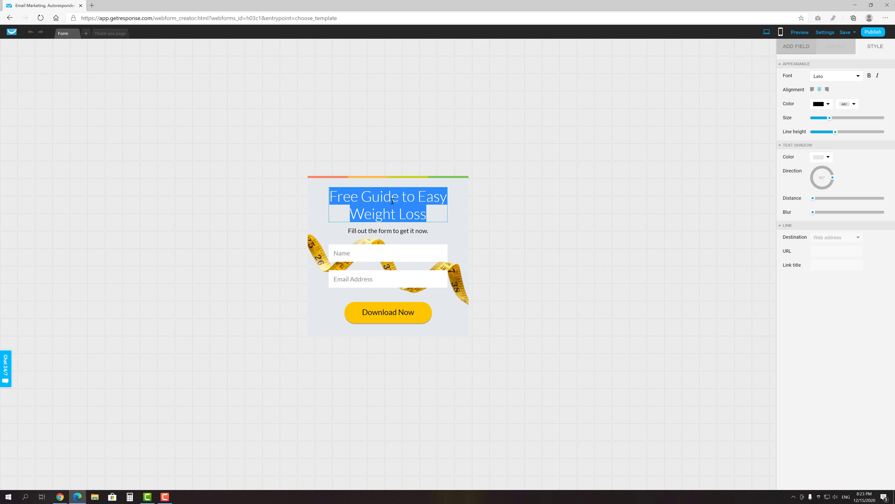
type("Subscribe to get a special ")
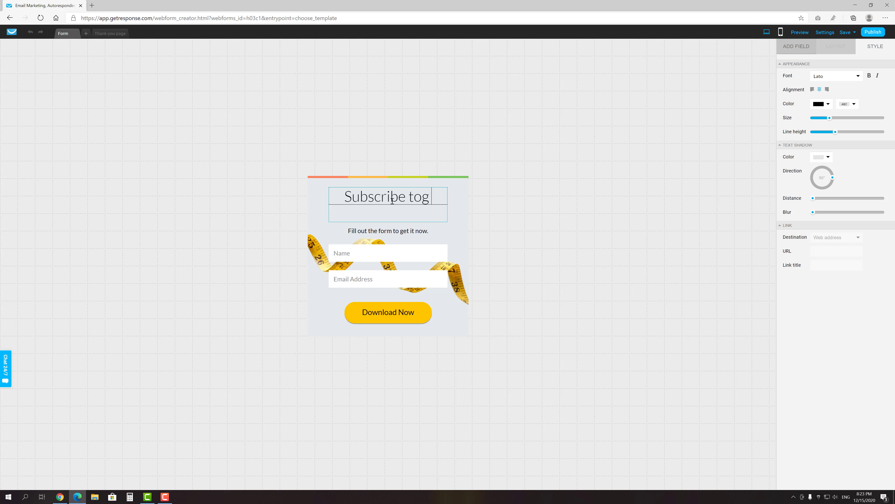
type("offer!")
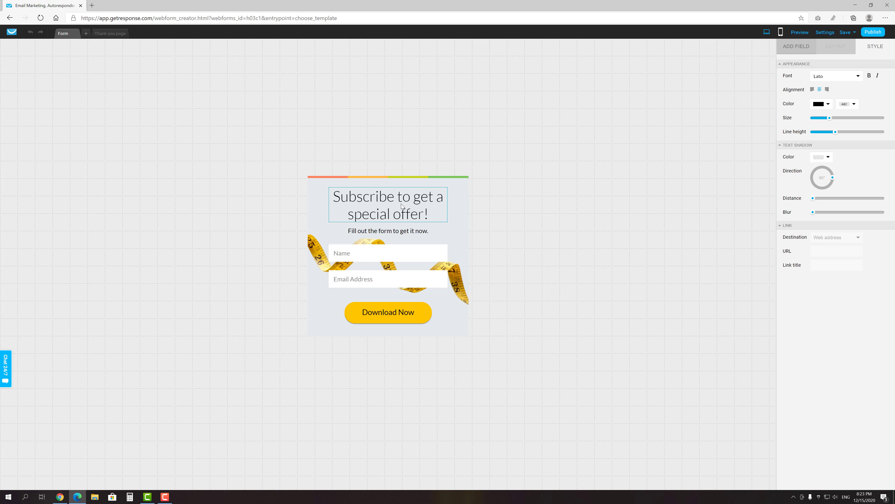
left_click(455, 228)
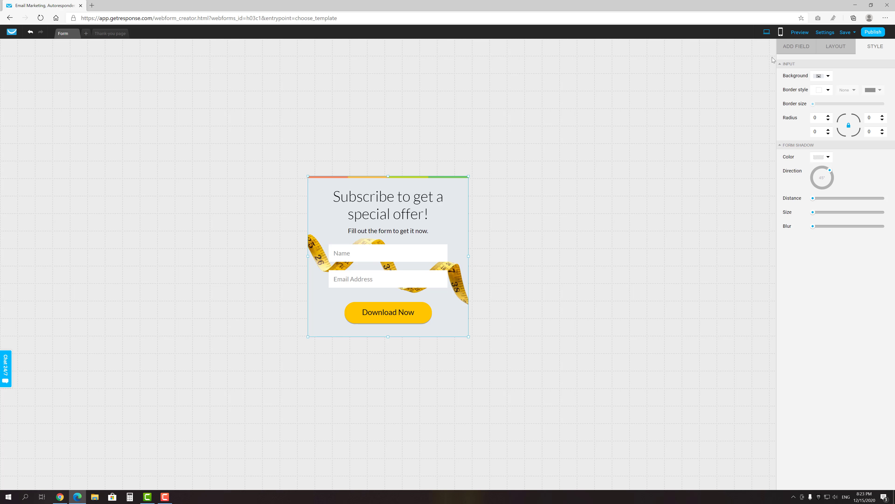
Step: Add a Birth Date field to the form between the heading and the Name field
left_click(788, 47)
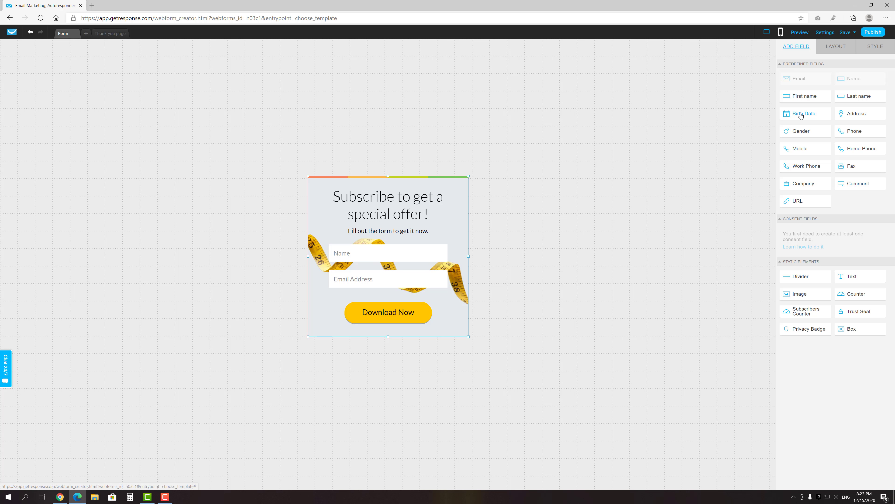
left_click_drag(801, 116, 395, 233)
left_click(389, 197)
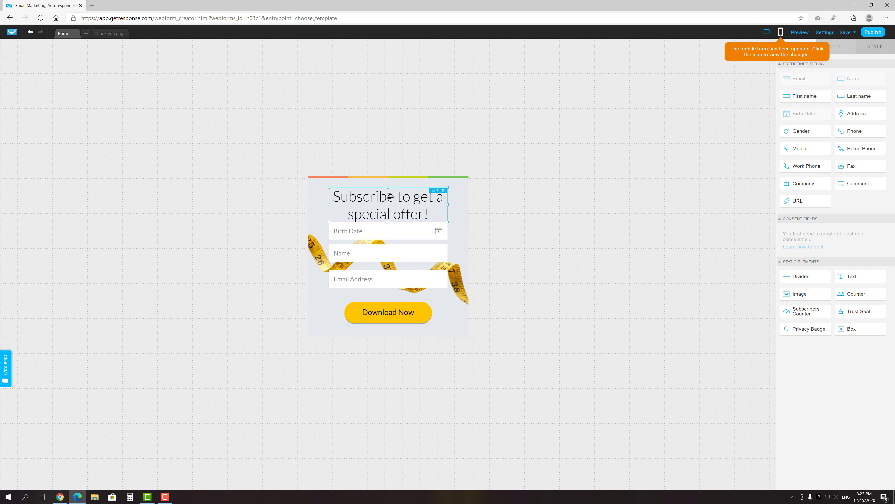
Step: Make the form slightly taller and move the heading up, away from the Birth Date field
left_click(392, 182)
left_click_drag(388, 176, 388, 173)
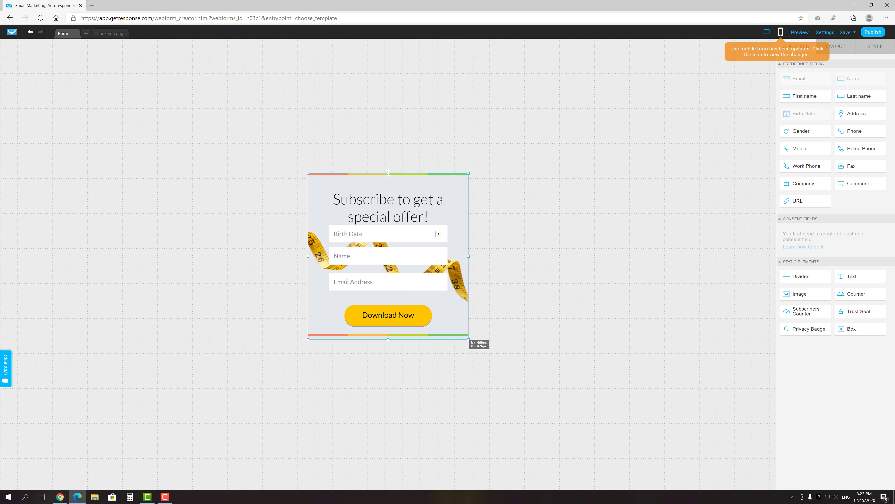
left_click_drag(389, 203, 390, 196)
left_click(479, 222)
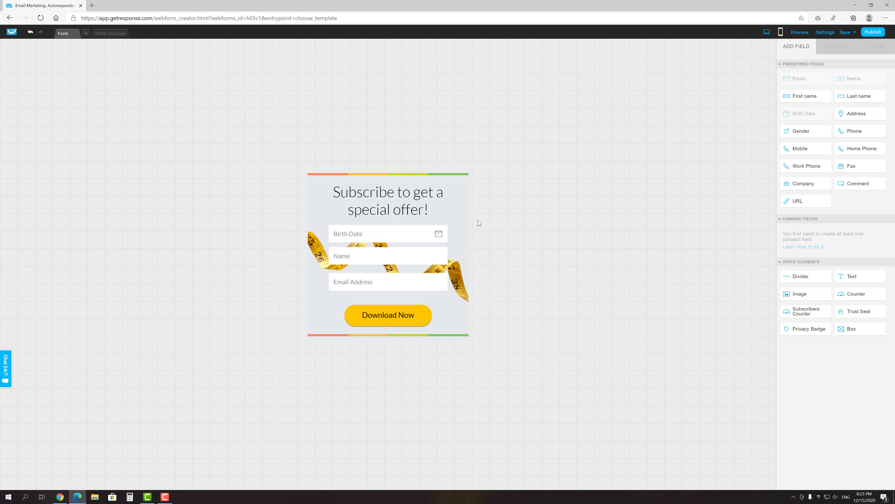
Step: Set the sign-up form's background to the green-tea image from the uploaded files
left_click(462, 208)
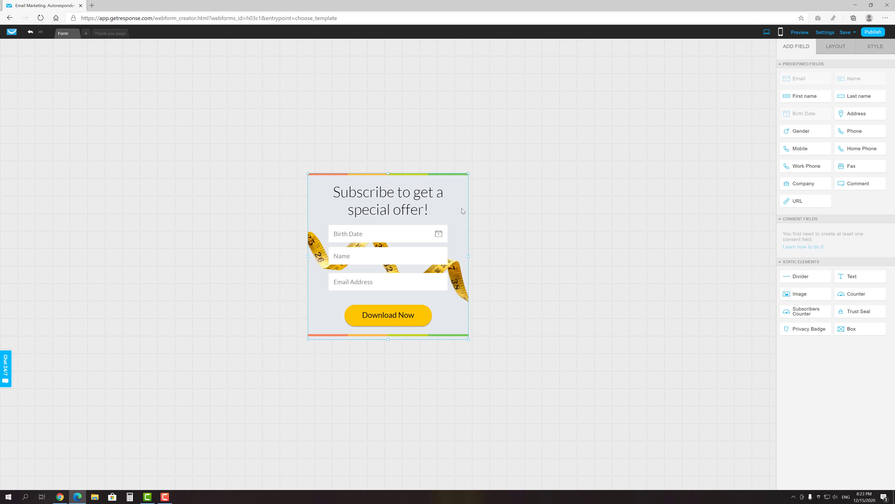
left_click(875, 46)
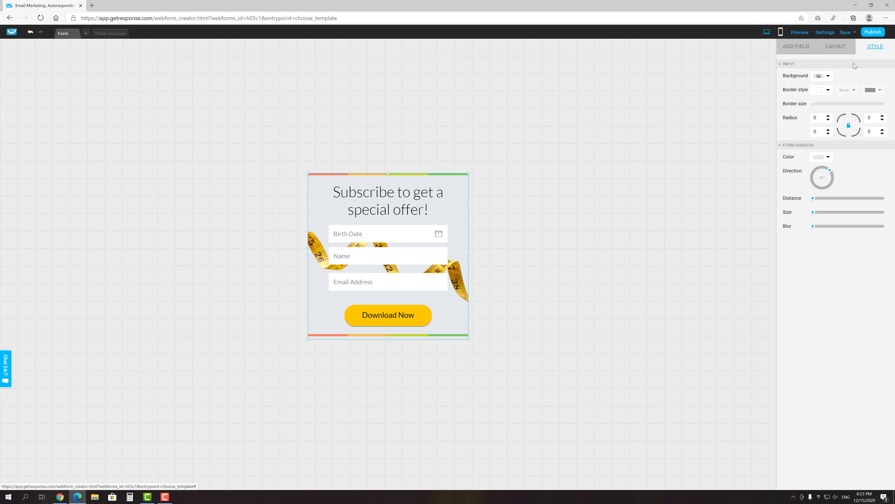
left_click(821, 82)
left_click(752, 113)
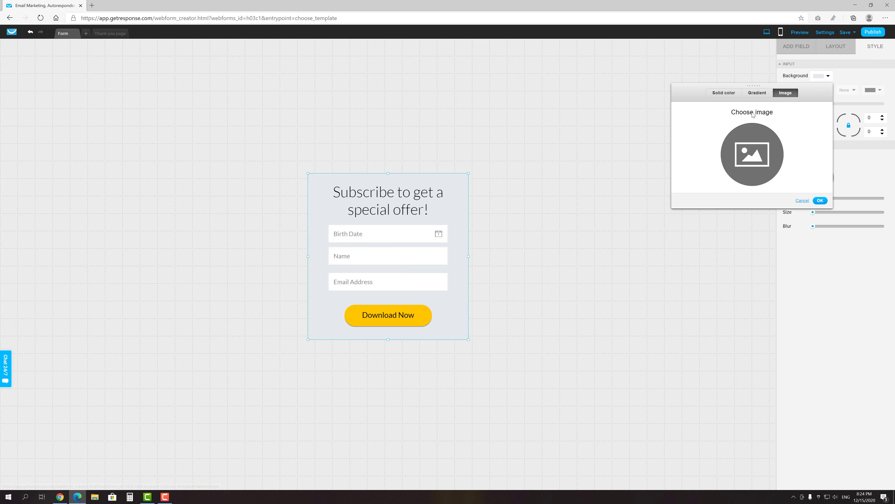
left_click(750, 151)
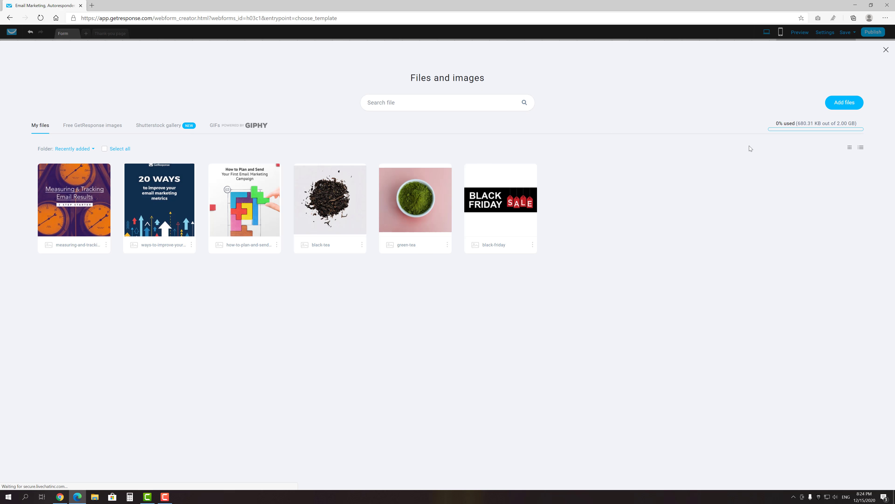
left_click(438, 177)
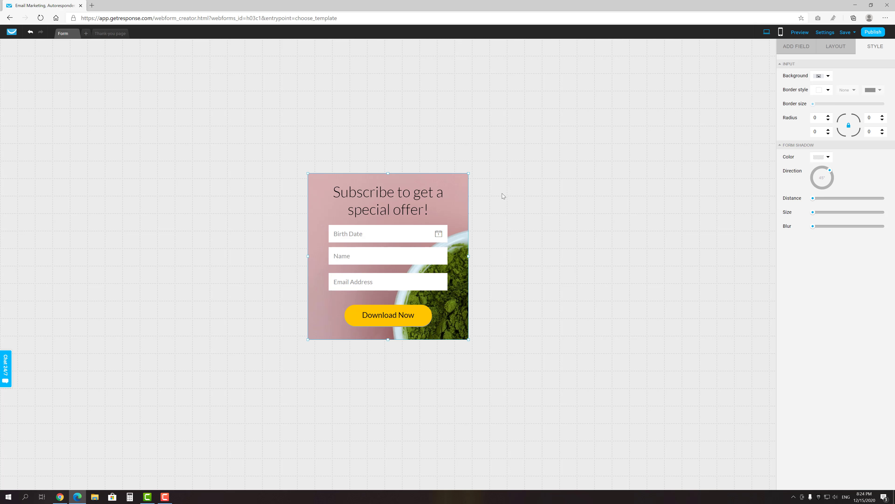
Step: Change the form button's label to "Subscribe"
left_click(390, 318)
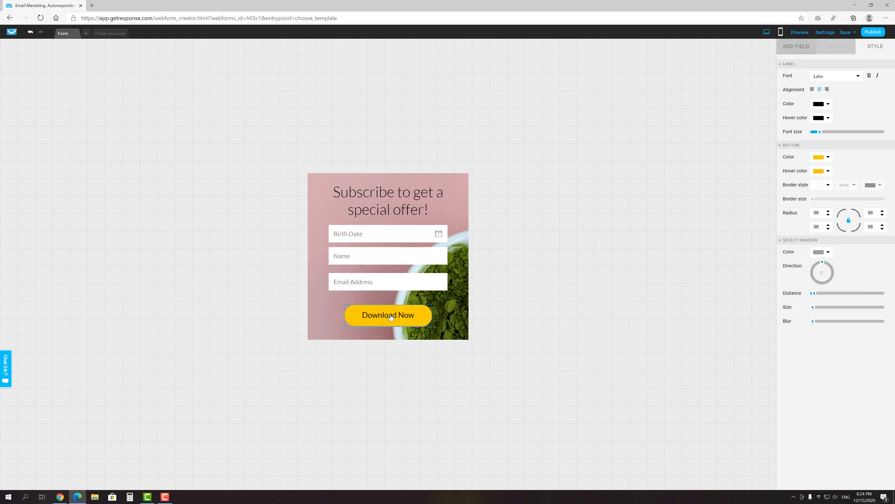
key("ctrl+a")
type("Subscribe")
left_click(485, 308)
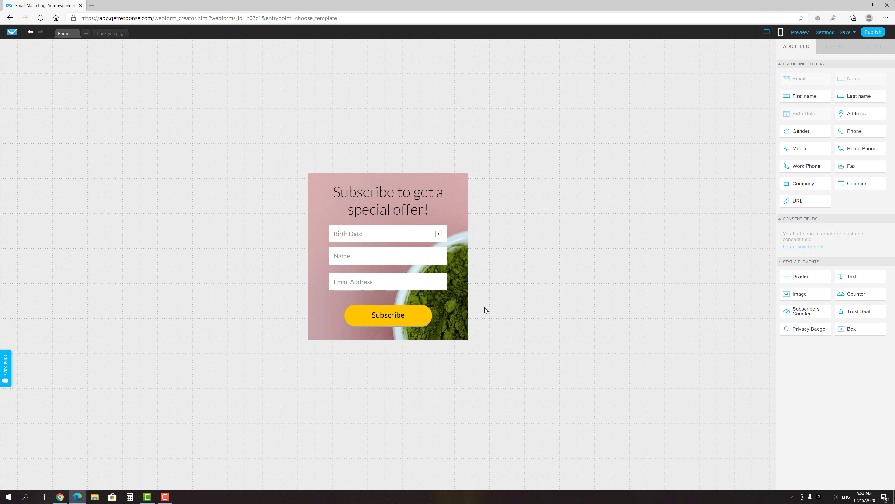
Step: Publish the form and select its JavaScript code for installing it on a website yourself
left_click(873, 32)
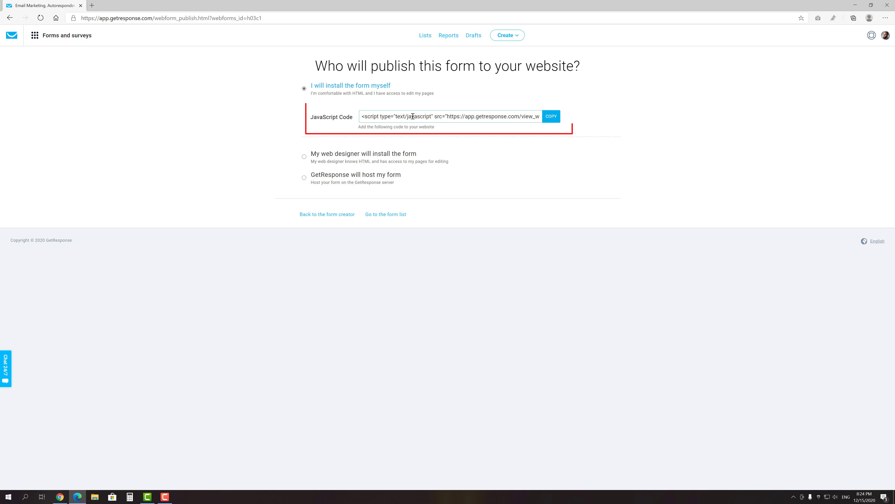
left_click_drag(412, 116, 633, 118)
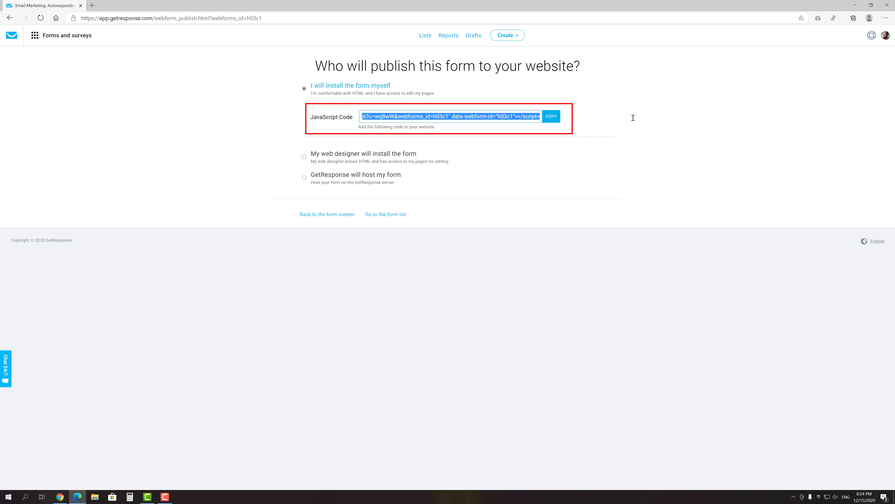
left_click(441, 127)
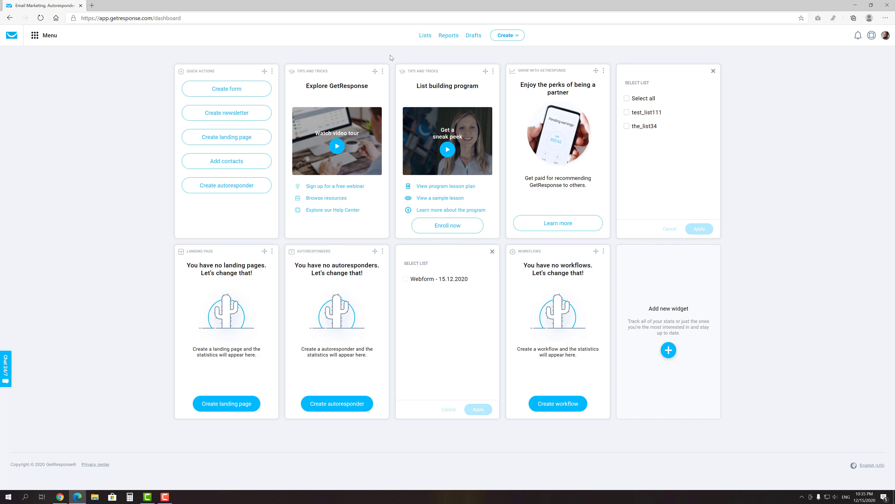
Step: Create a new landing page from the Sell knowledge online template
left_click(57, 36)
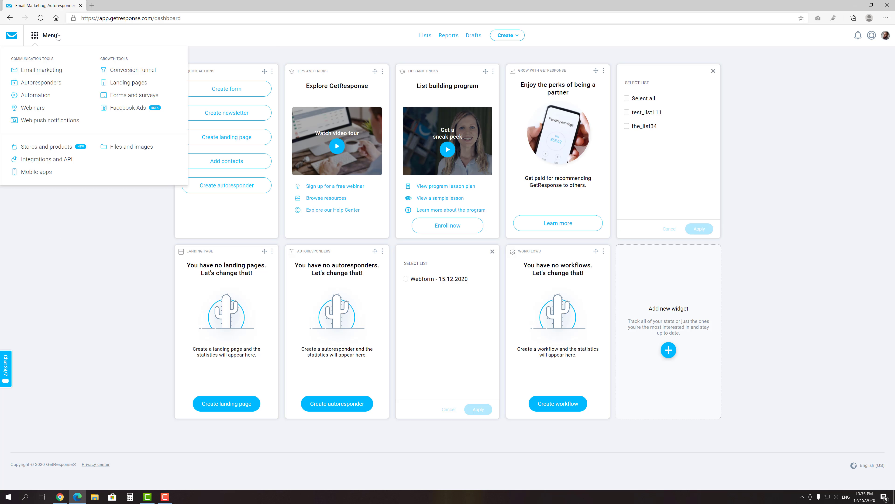
left_click(122, 83)
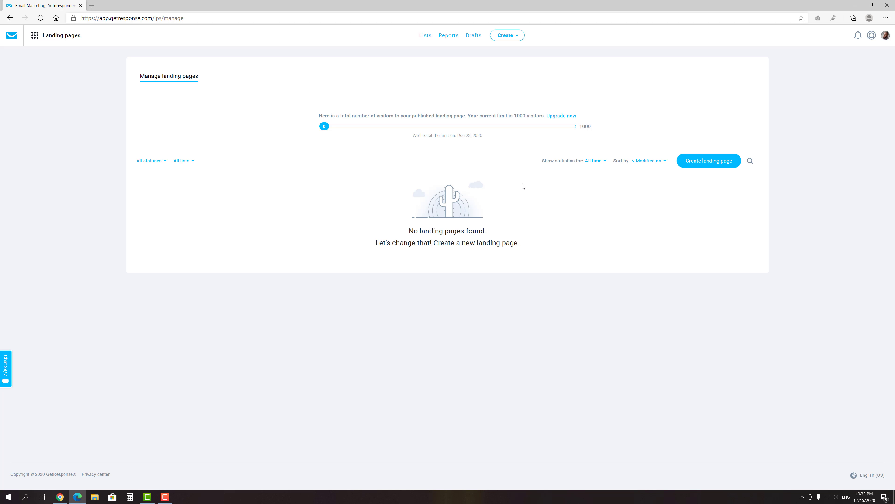
left_click(692, 162)
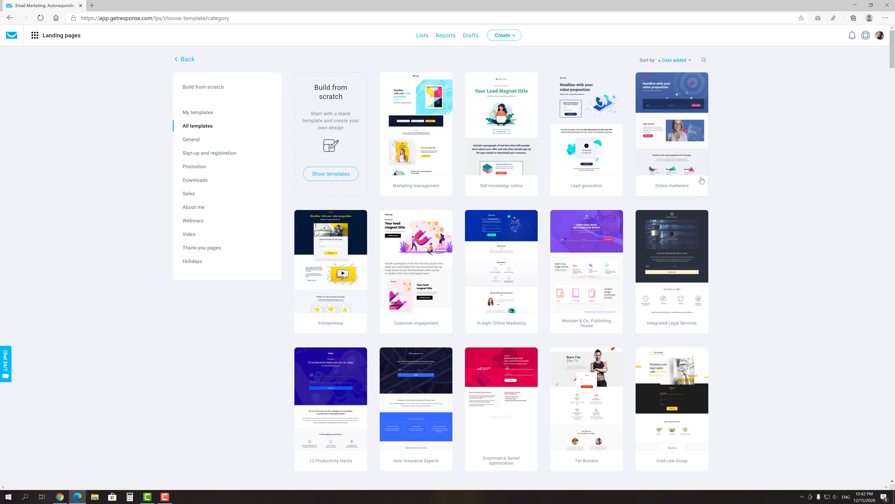
left_click(511, 148)
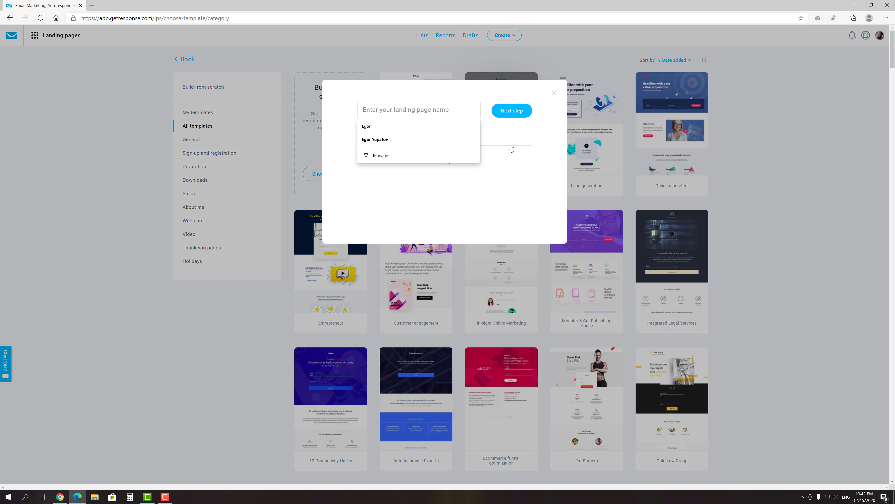
left_click(511, 116)
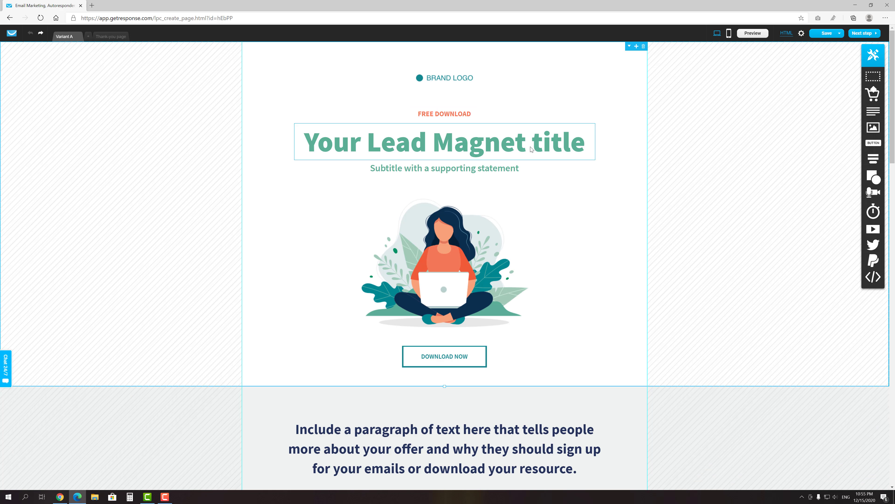
Step: Replace the landing page's main title with "Tea preparation course"
double_click(531, 148)
type("T")
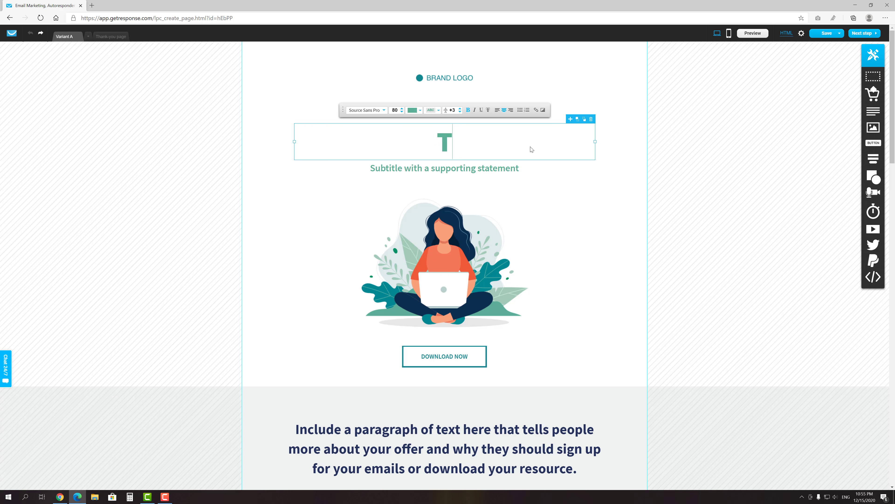
type("ea preparation course")
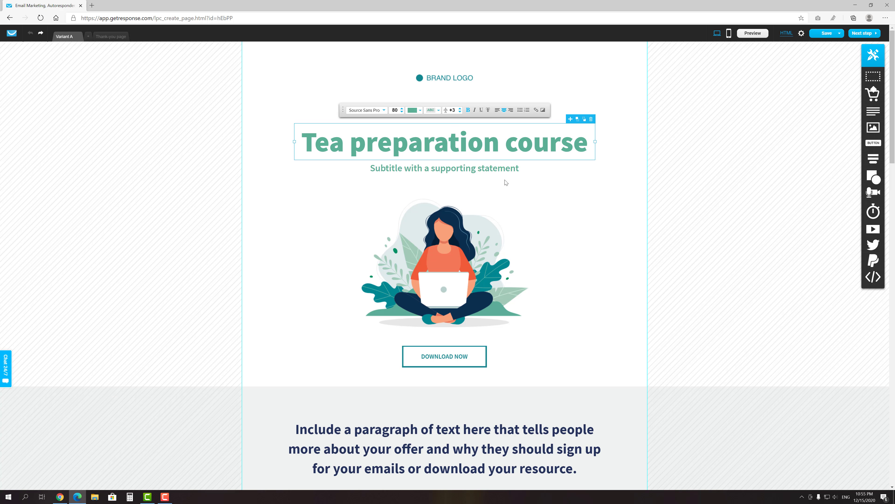
Step: Delete the illustration below the subtitle and put the tea_PNG16927 image in its place
left_click(457, 242)
key("Delete")
left_click_drag(873, 127, 498, 281)
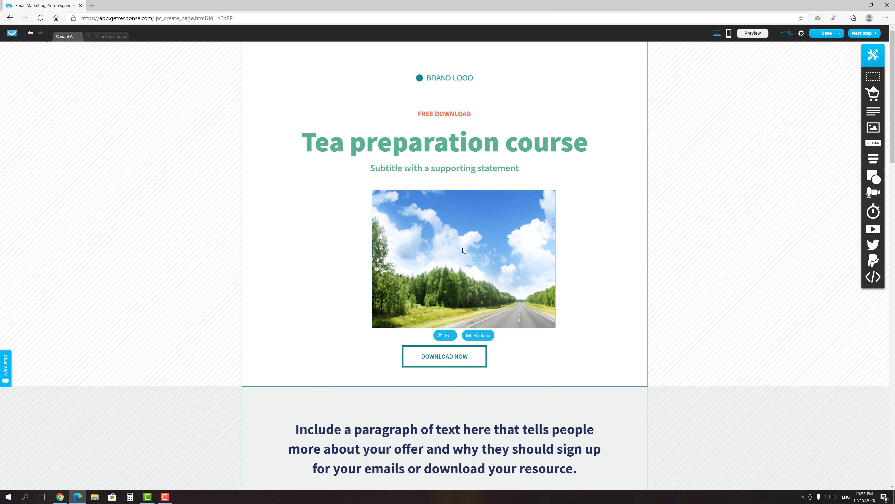
left_click(475, 335)
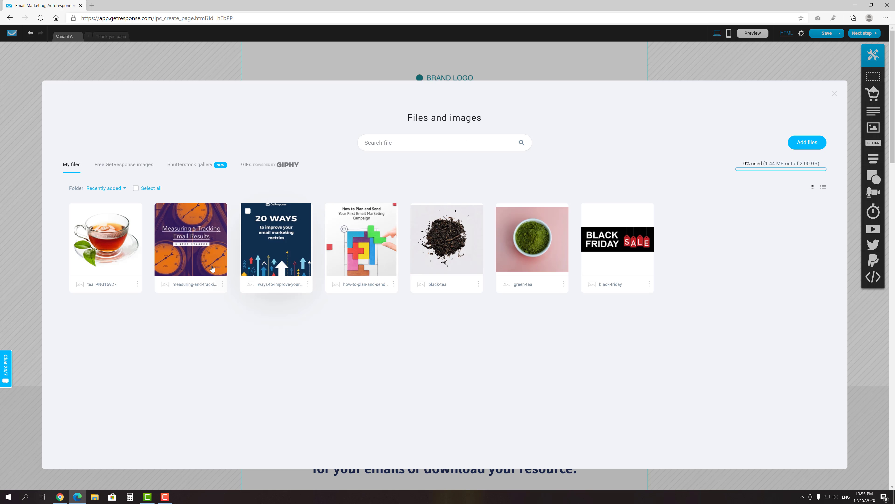
left_click(124, 245)
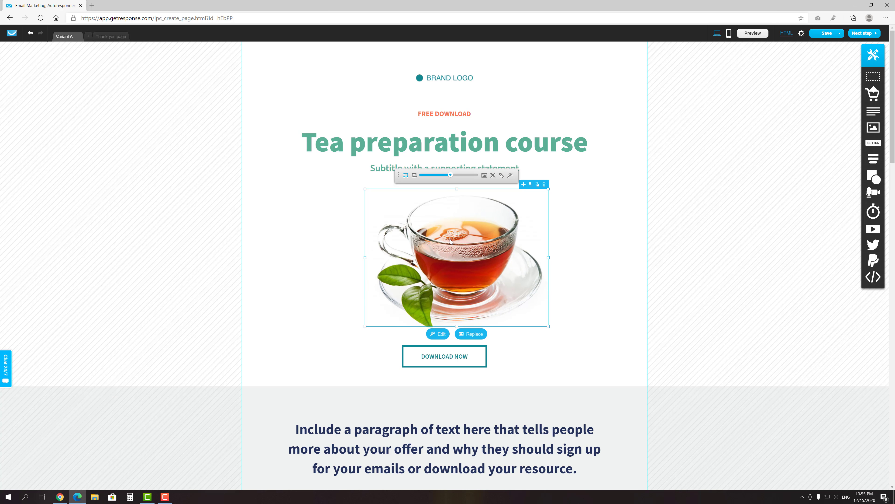
Step: Delete the Download Now button below the tea image and add a green section under the title section
left_click(461, 350)
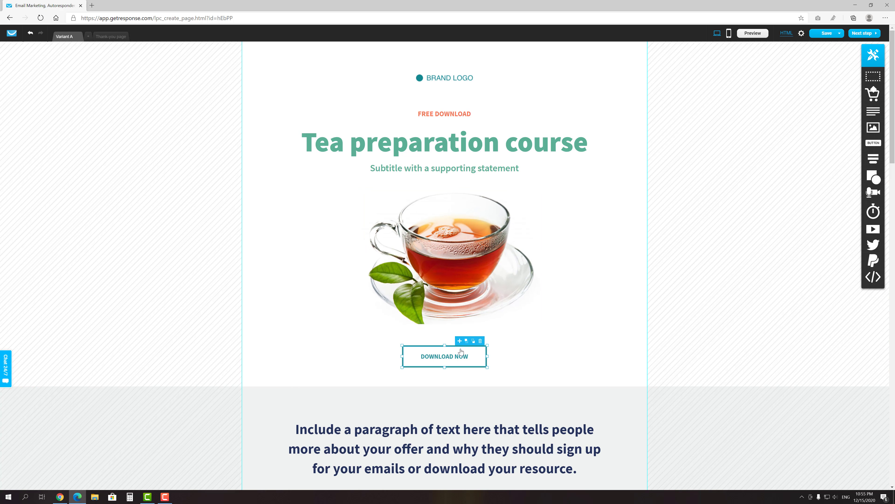
key("Delete")
left_click_drag(869, 80, 452, 388)
left_click(394, 284)
left_click(514, 373)
scroll(670, 275, "down", 4)
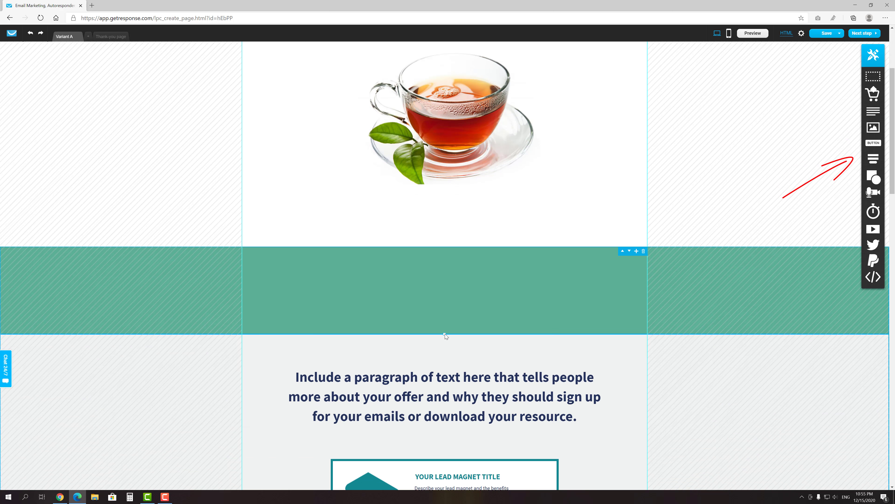
Step: Place a static sign-up form with name and email fields in the green section and fit the section's height to it
mouse_move(873, 162)
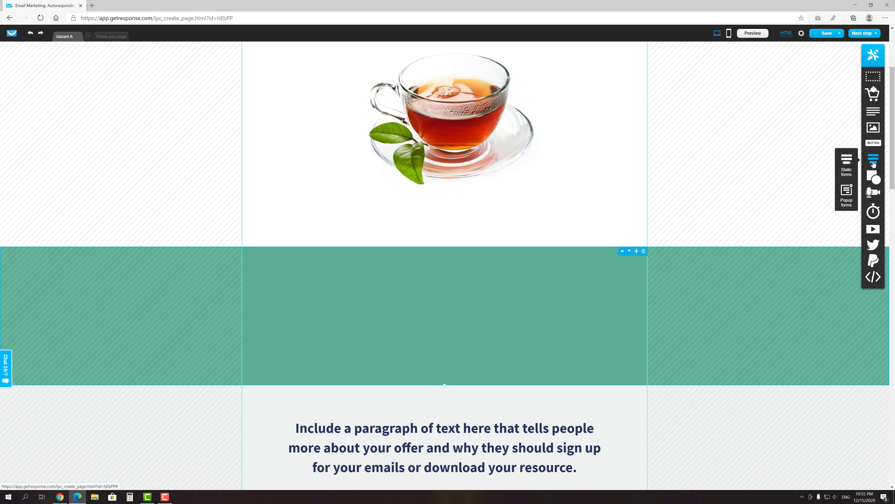
left_click_drag(848, 164, 397, 263)
left_click(451, 373)
left_click_drag(446, 384, 446, 357)
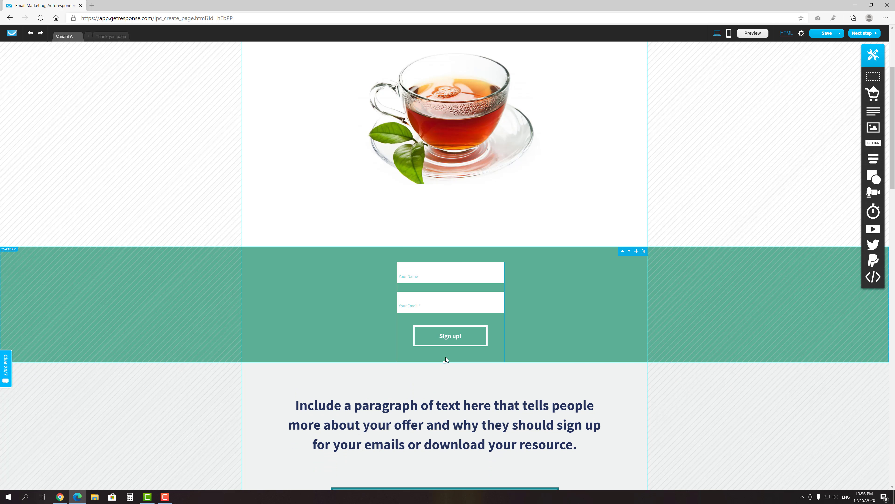
left_click_drag(455, 246, 446, 199)
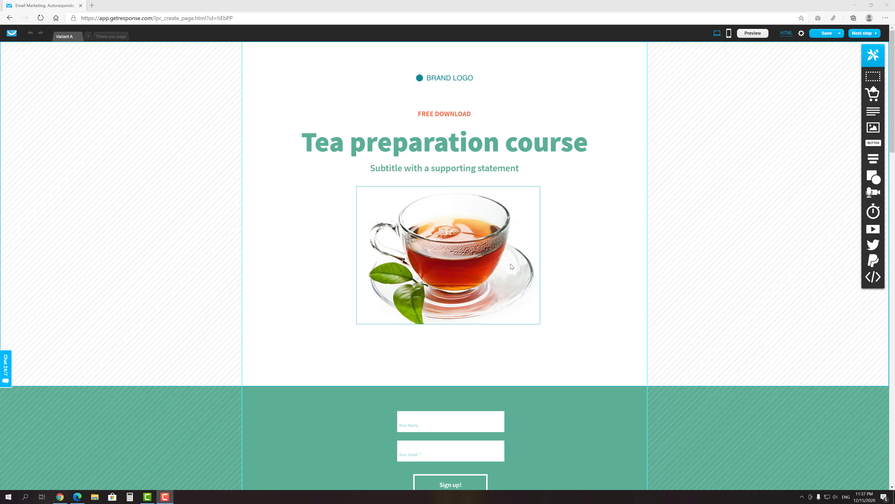
Step: Add a Variant B of the landing page and change "Tea" in its title to "Cofee"
left_click(89, 36)
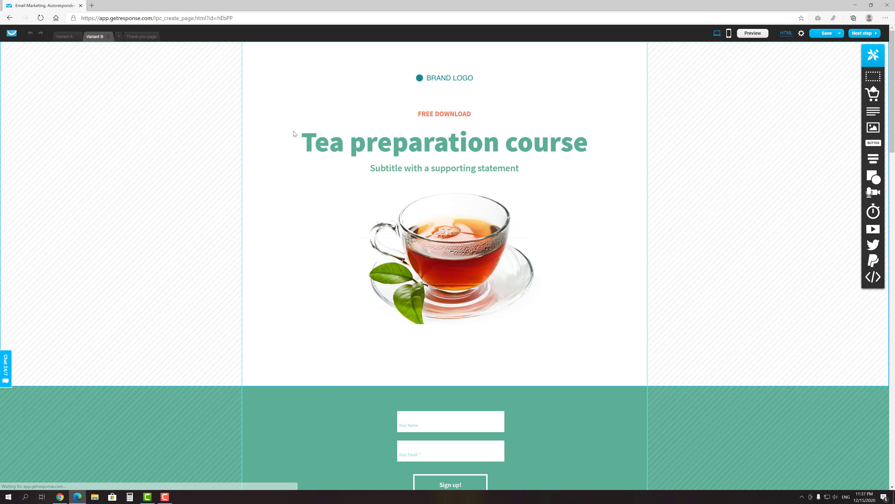
left_click(315, 141)
left_click(315, 141)
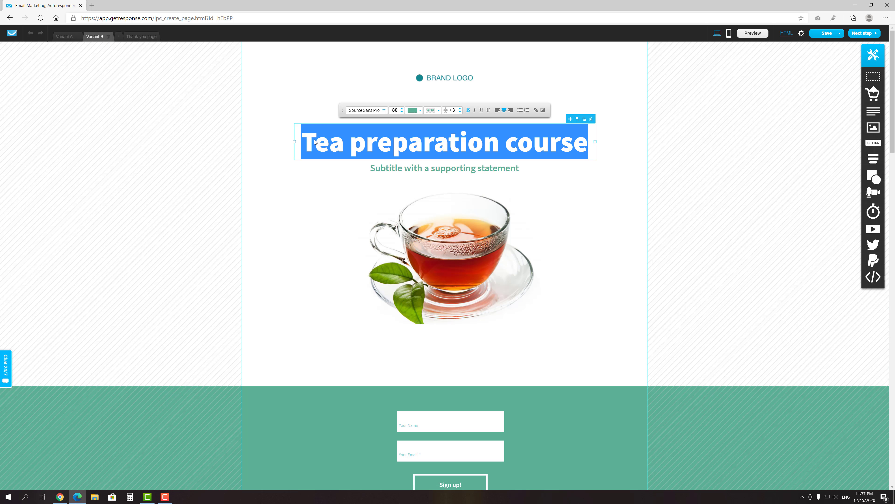
left_click(344, 144)
left_click_drag(343, 144, 280, 137)
type("Cofee")
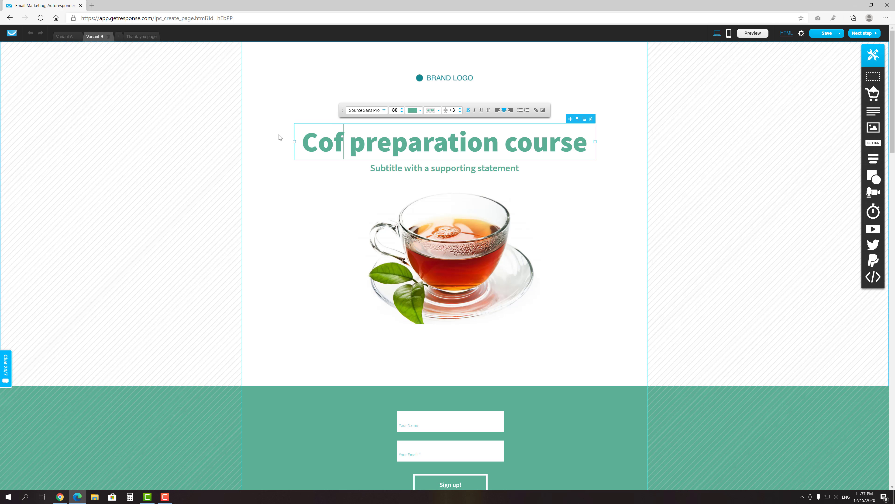
Step: Reduce the font size of the whole Variant B title to 76
key("ctrl+a")
left_click(402, 112)
left_click(402, 112)
left_click(401, 111)
left_click(402, 112)
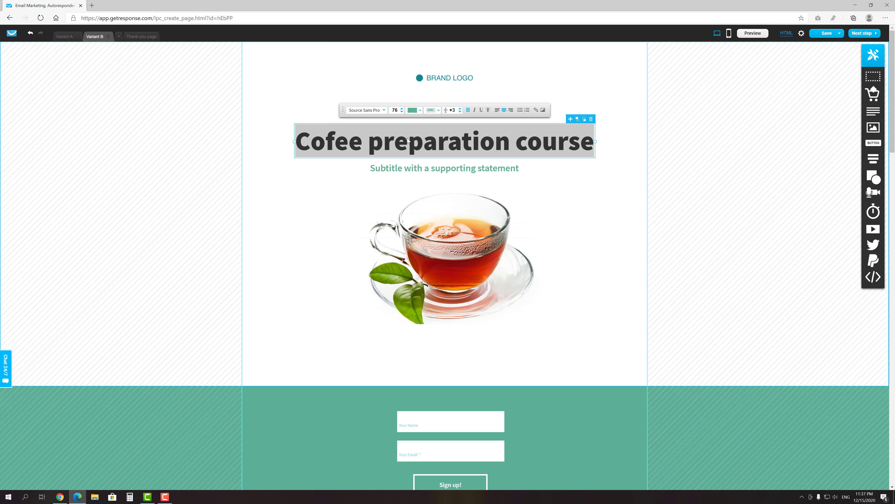
Step: Replace the tea image in Variant B with the coffee cup image from the uploaded files
left_click(424, 212)
left_click(460, 332)
left_click(116, 250)
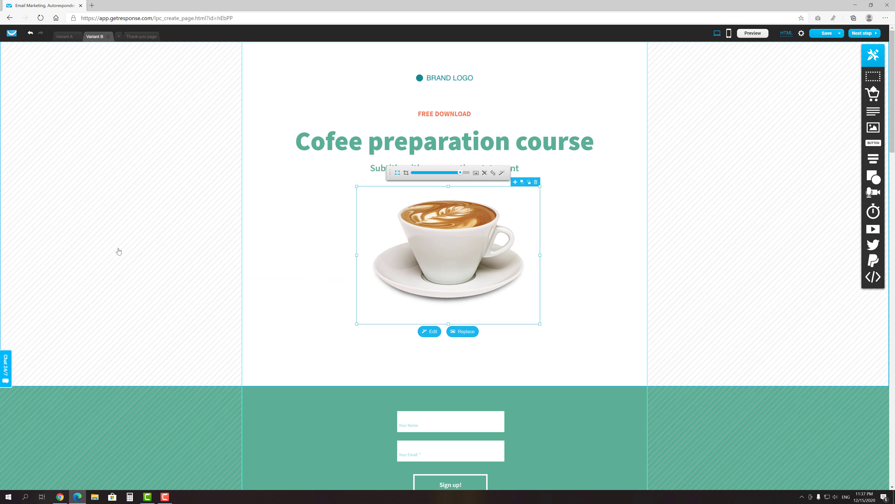
left_click(604, 228)
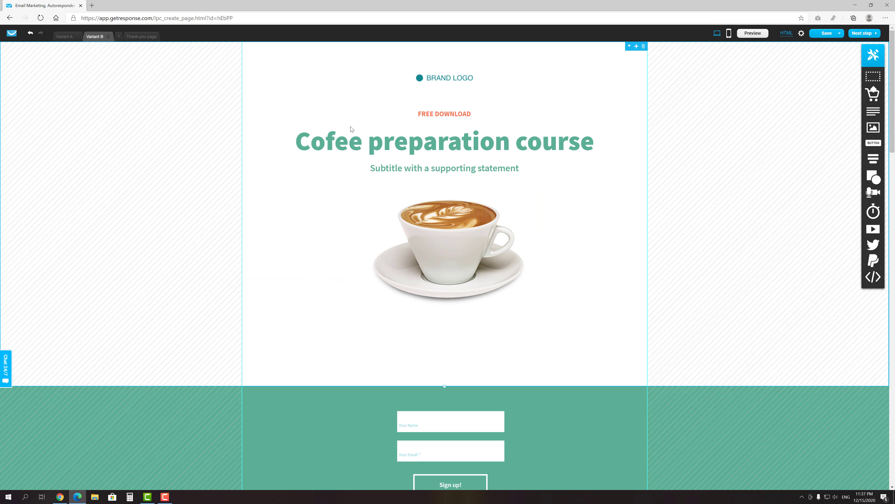
Step: Compare Variant A of the landing page with Variant B
left_click(63, 39)
left_click(93, 39)
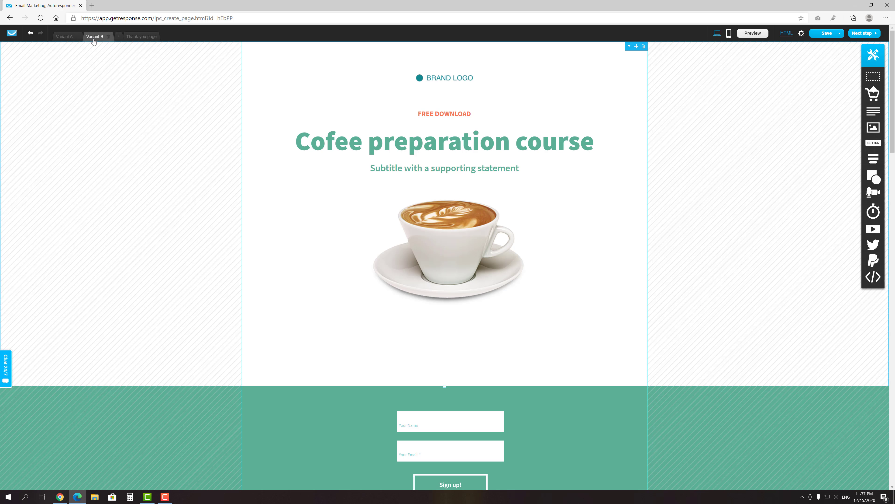
left_click(64, 39)
left_click(88, 39)
Step: Change the heading of the thank-you page to "Thank you!"
left_click(134, 38)
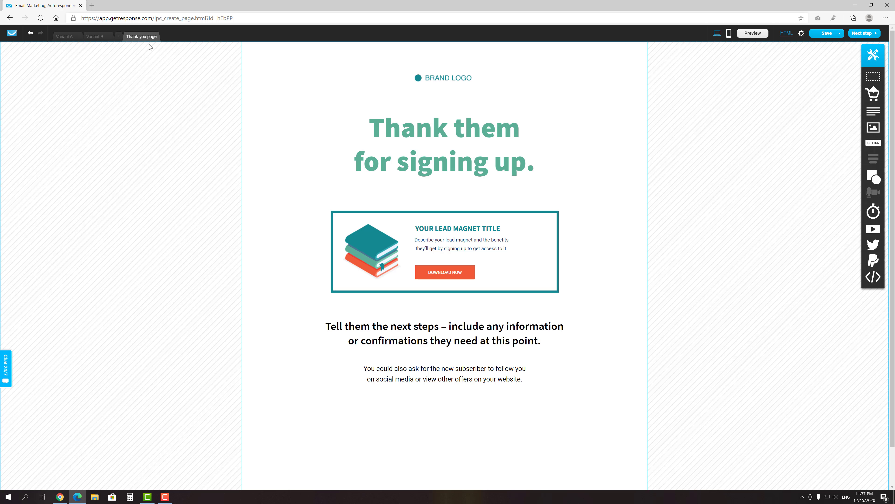
left_click(437, 168)
left_click(437, 168)
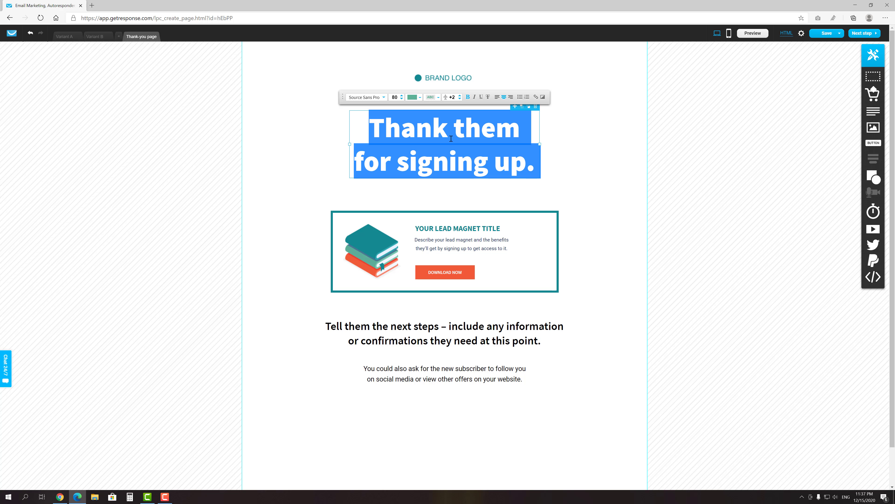
left_click_drag(454, 128, 533, 162)
type("you!")
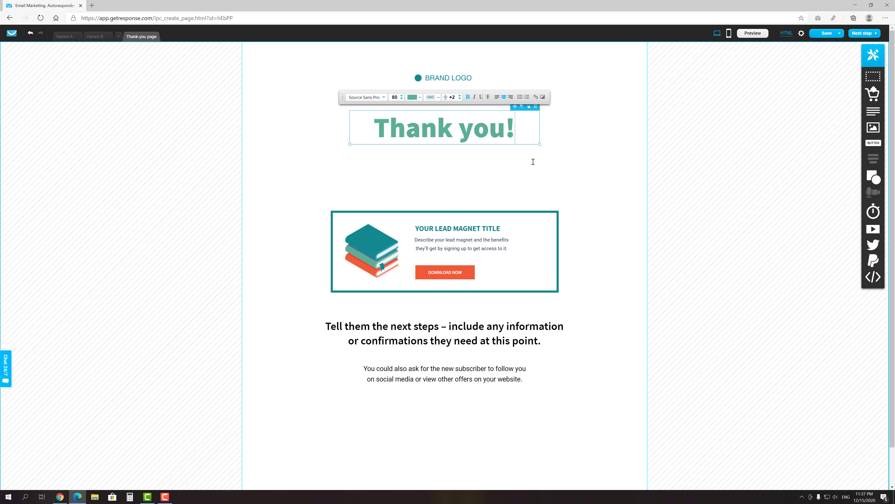
Step: Return to Variant A of the landing page and proceed to the next stage of the landing page setup
left_click(547, 164)
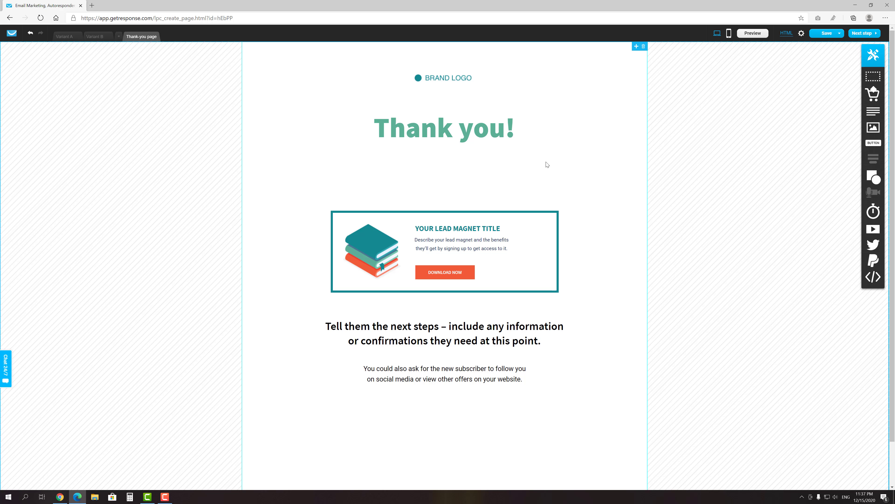
left_click(70, 38)
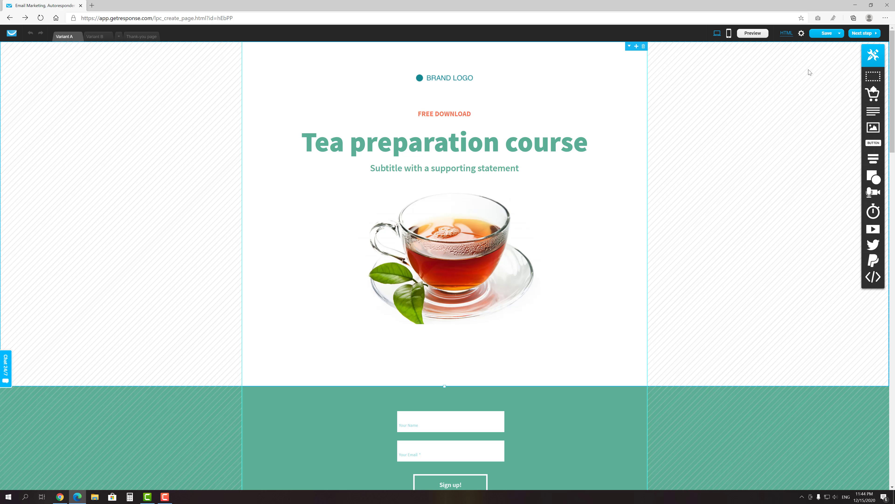
left_click(862, 34)
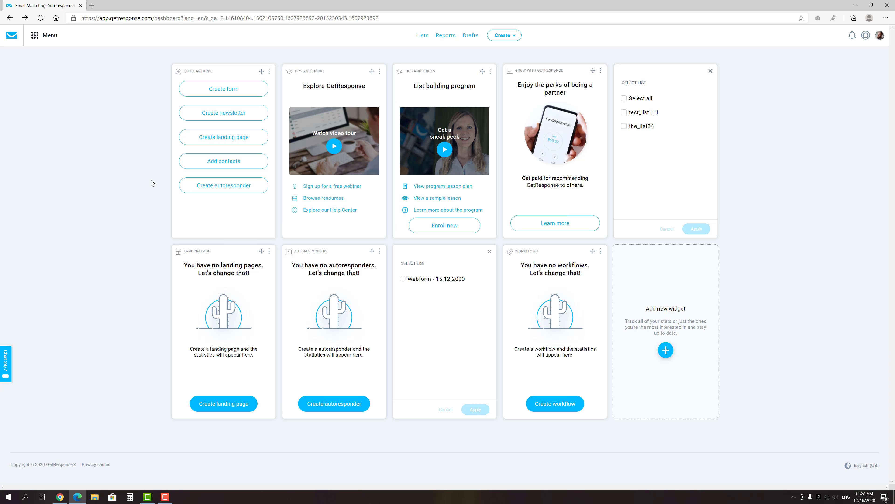
Step: Create a list-building conversion funnel of the lead magnet type named "My first funnel"
left_click(41, 35)
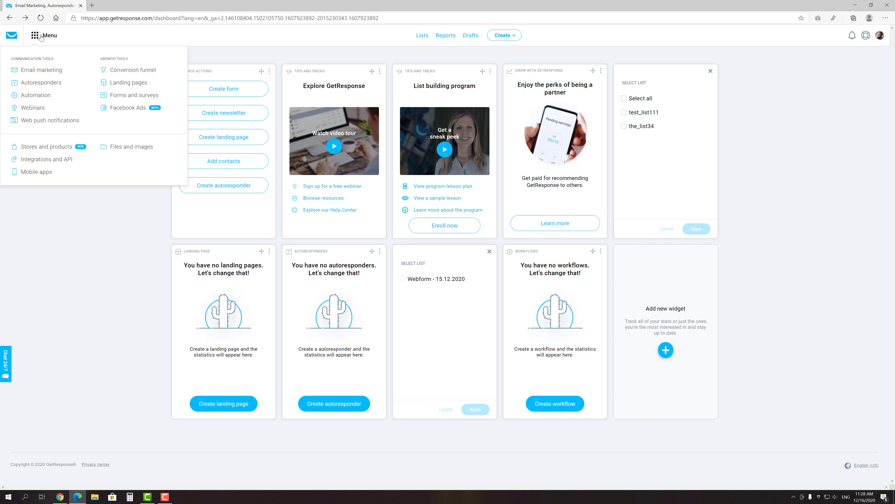
left_click(128, 70)
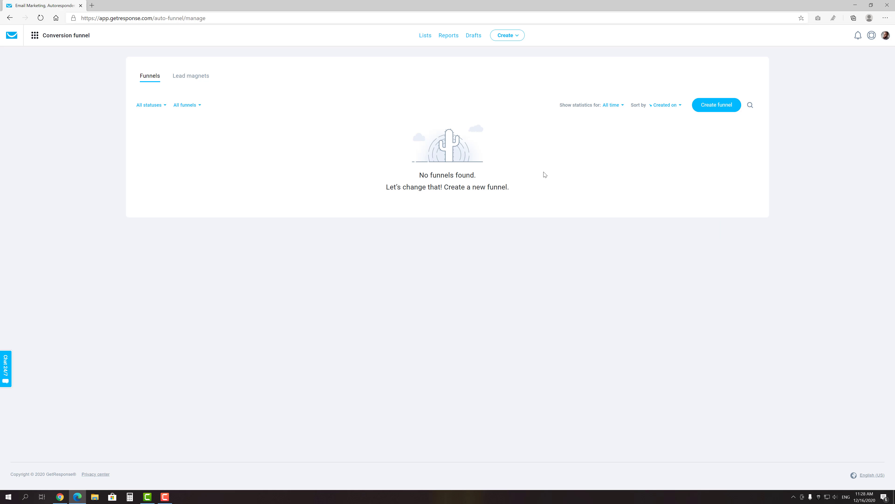
left_click(716, 107)
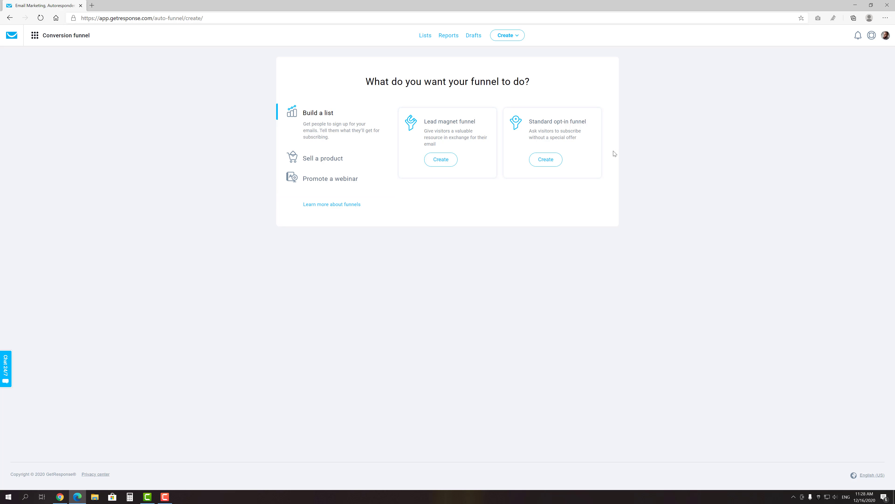
left_click(446, 160)
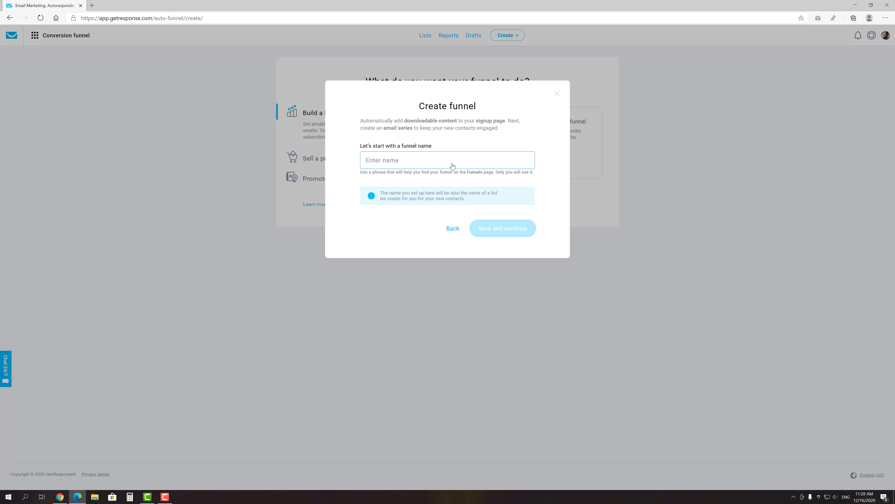
type("My first ")
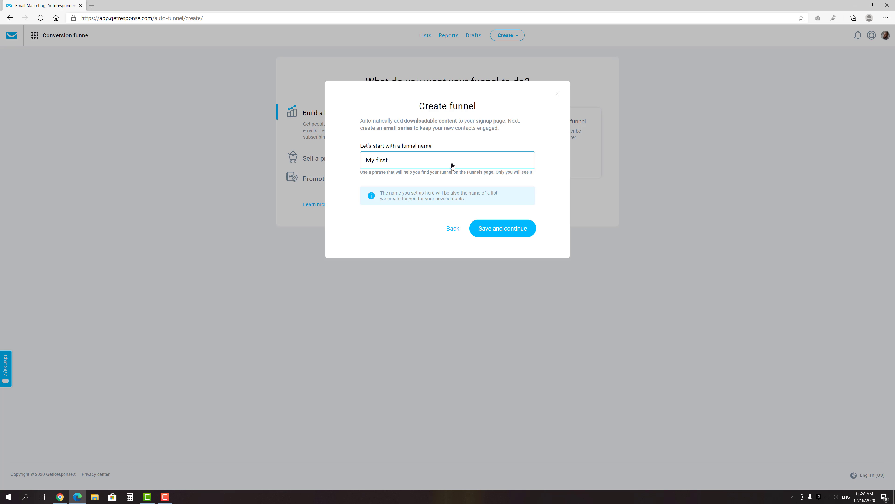
type("funnel")
left_click(515, 228)
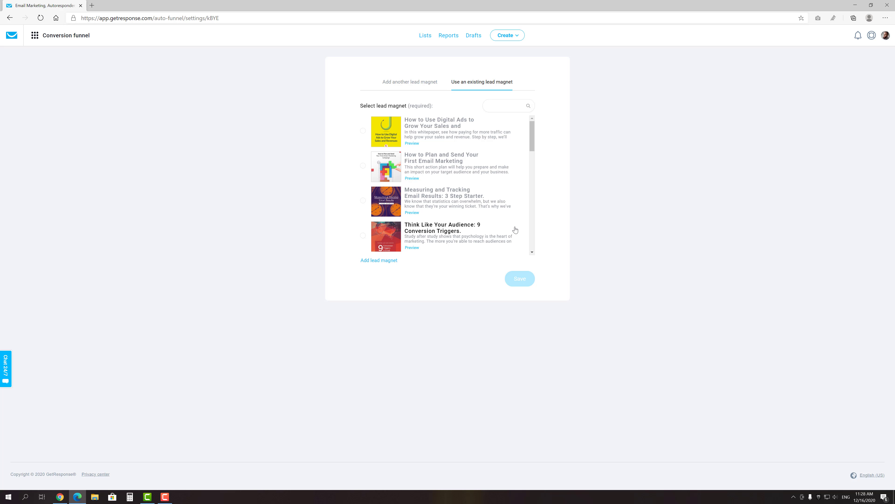
Step: Assign the existing lead magnet "How to Plan and Send Your First Email Marketing" to the funnel and save it
left_click(443, 174)
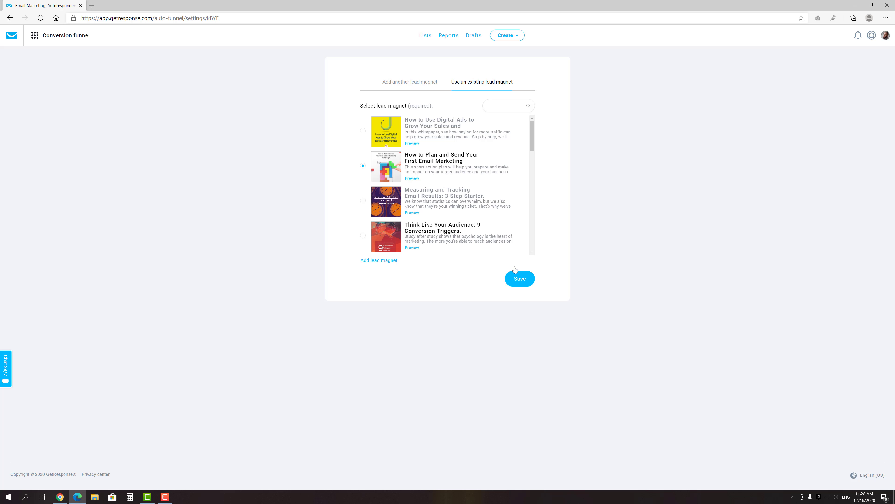
left_click(520, 278)
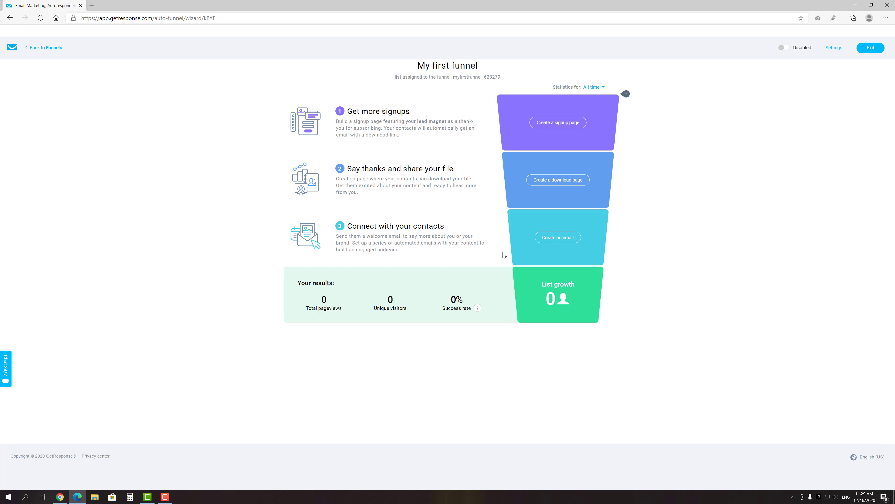